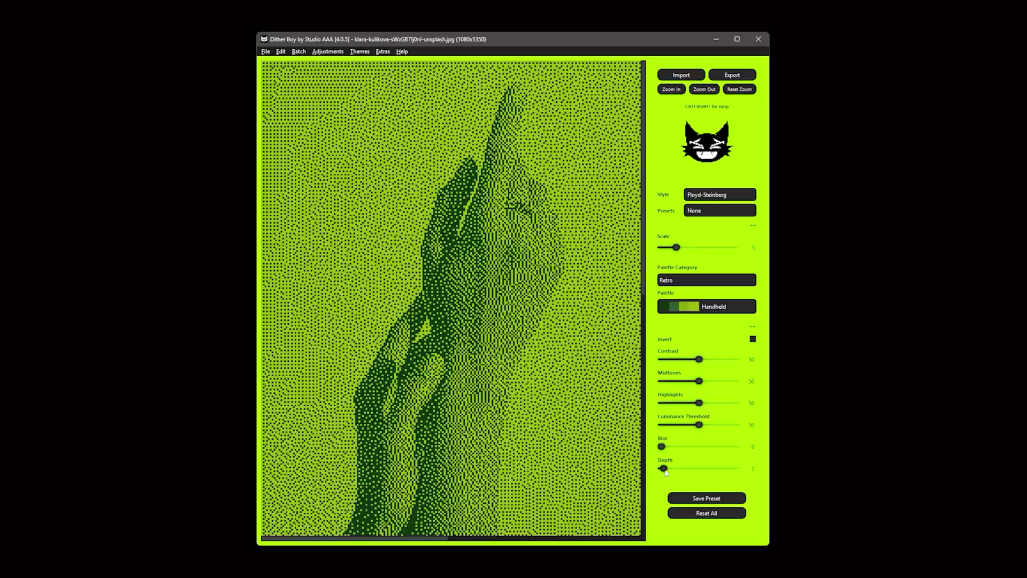
# - Raise the green hands dither's Depth slider and lower its Contrast slider
pyautogui.moveTo(663, 468); pyautogui.dragTo(666, 468)
pyautogui.moveTo(699, 359); pyautogui.dragTo(690, 359)
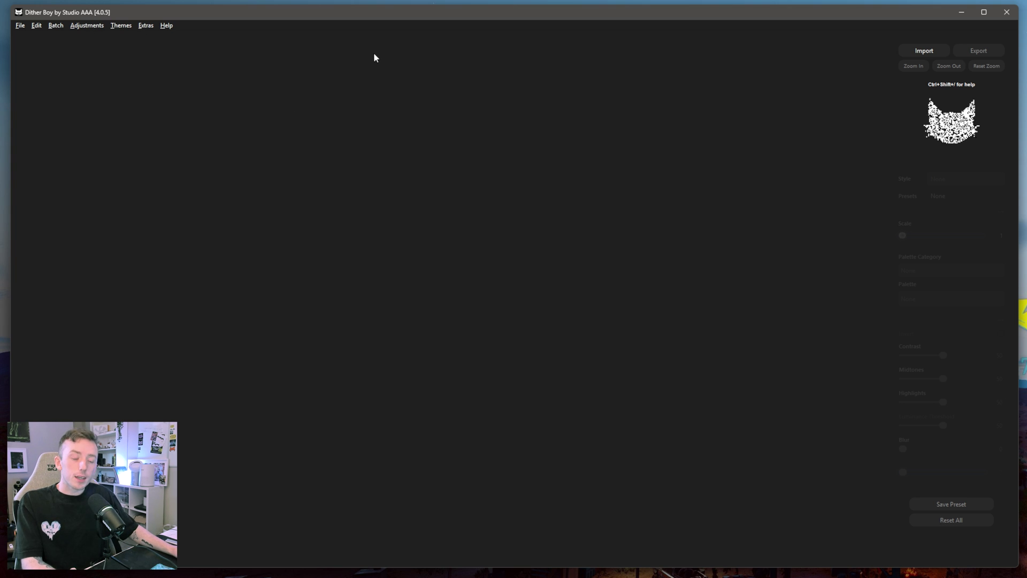
# - Glance at the Help menu, then apply the lime-green 365 Dither Boy theme
pyautogui.click(166, 29)
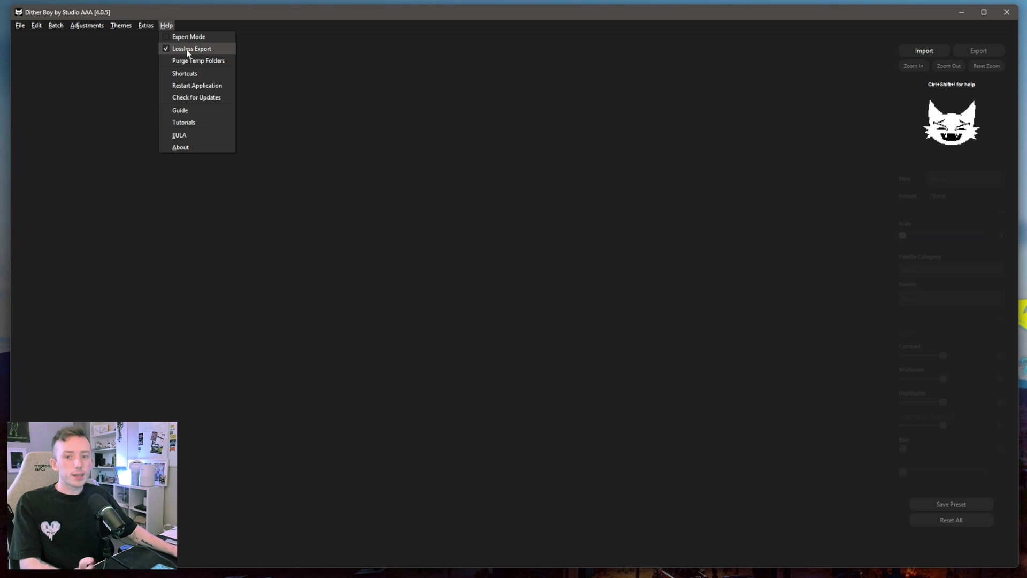
pyautogui.click(488, 103)
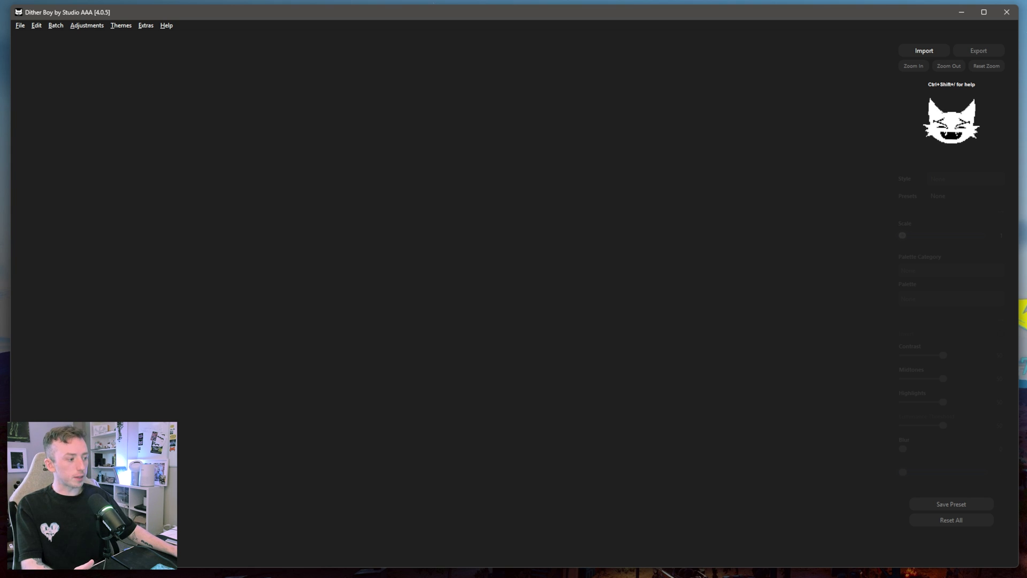
pyautogui.click(122, 27)
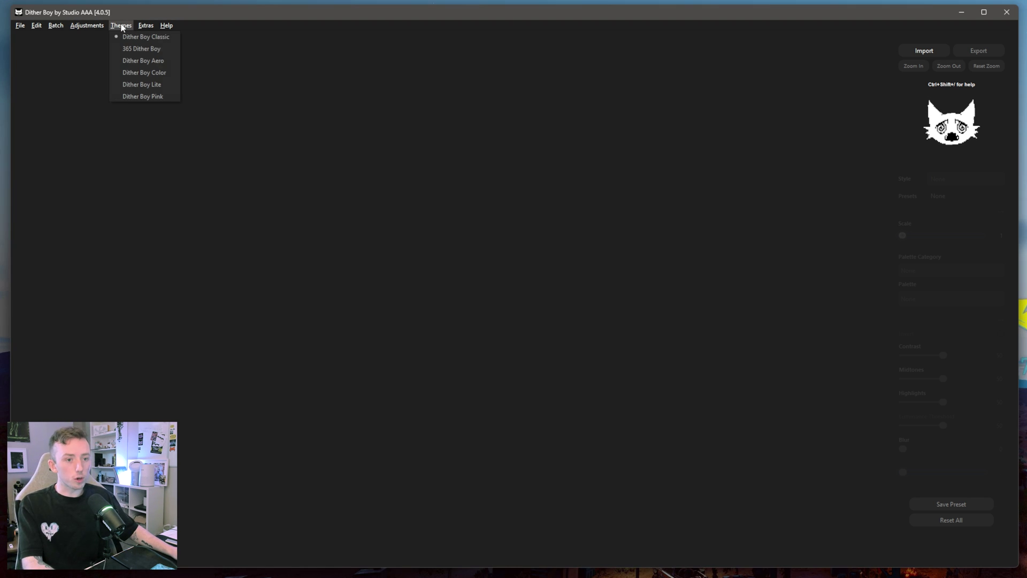
pyautogui.click(135, 49)
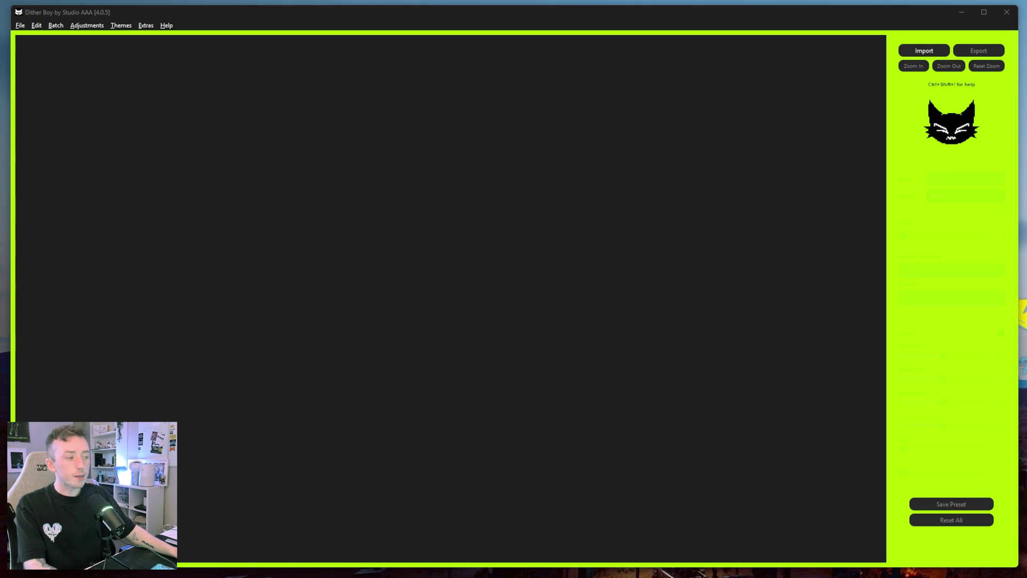
# - Load Can do it all.jpg, dither it with Floyd-Steinberg, and zoom in on the cats
pyautogui.moveTo(921, 255); pyautogui.dragTo(415, 146)
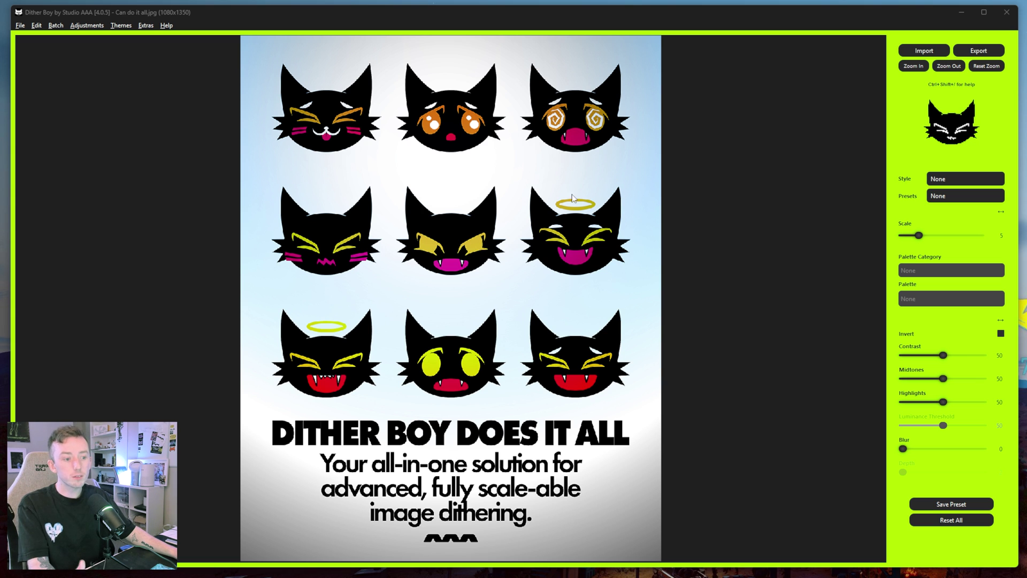
pyautogui.click(953, 179)
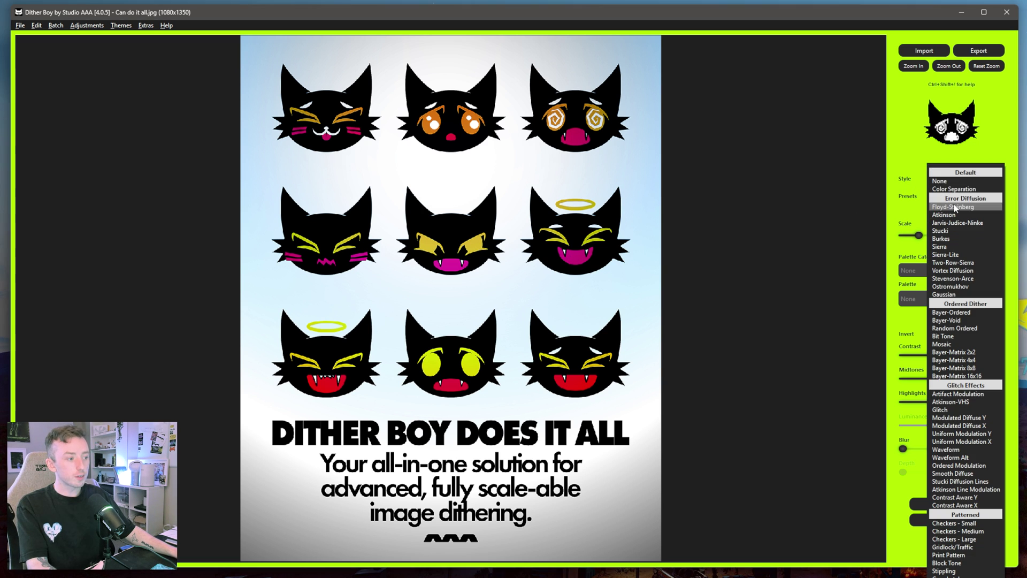
pyautogui.click(955, 206)
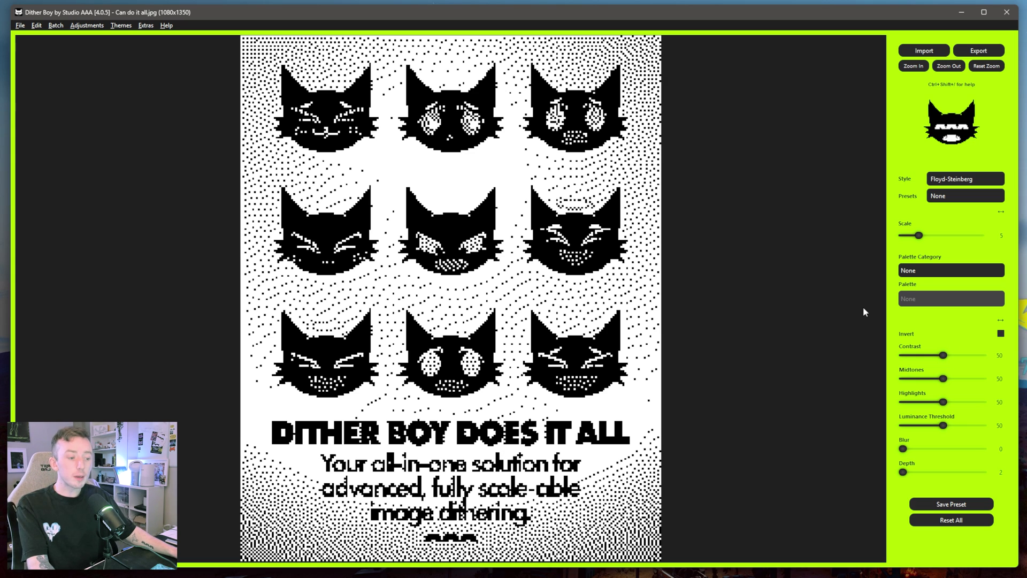
pyautogui.click(911, 66)
pyautogui.click(948, 66)
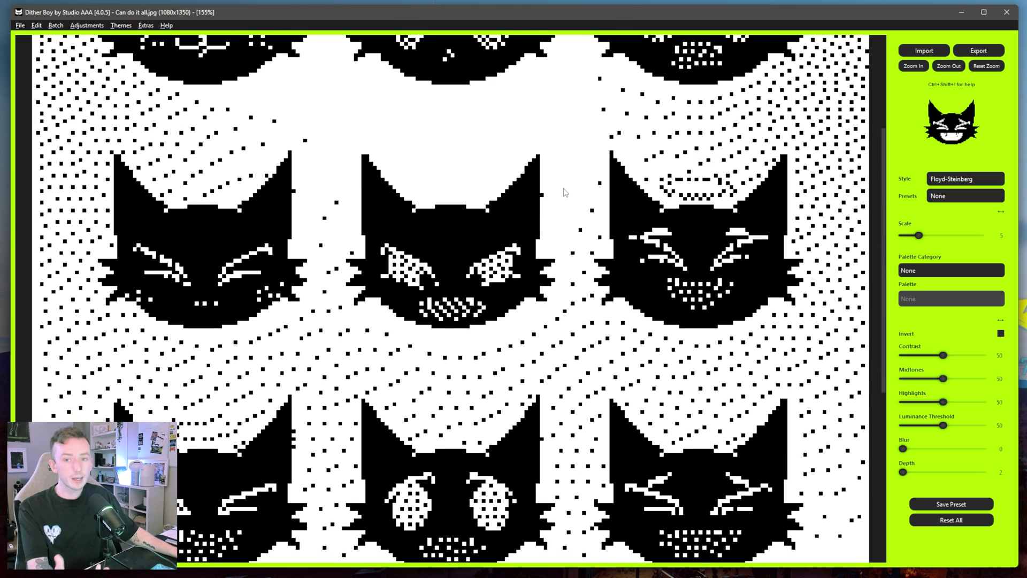
# - Apply the Retro Handheld palette, compare it against None, then reapply Handheld
pyautogui.click(975, 272)
pyautogui.click(916, 274)
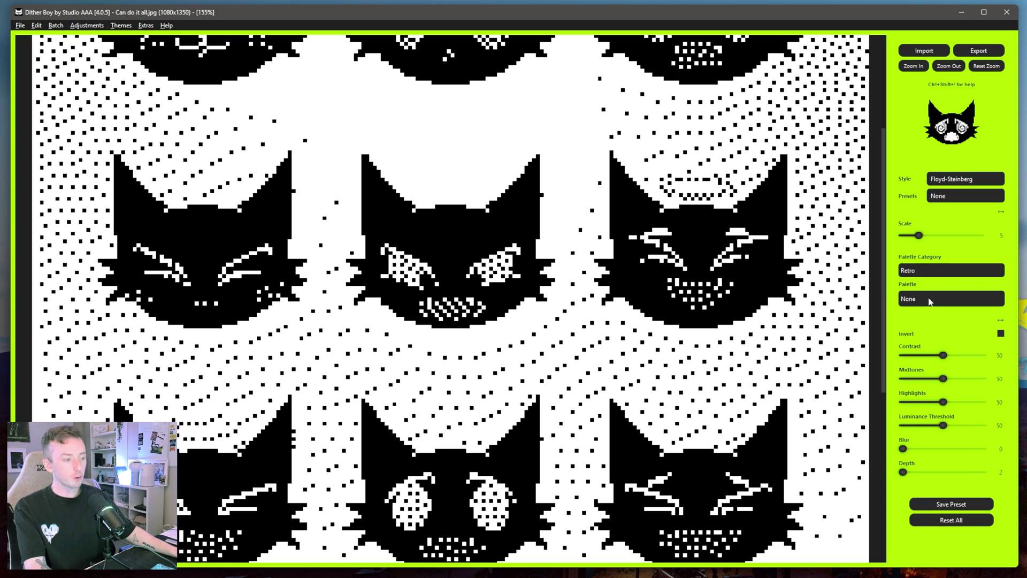
pyautogui.click(929, 299)
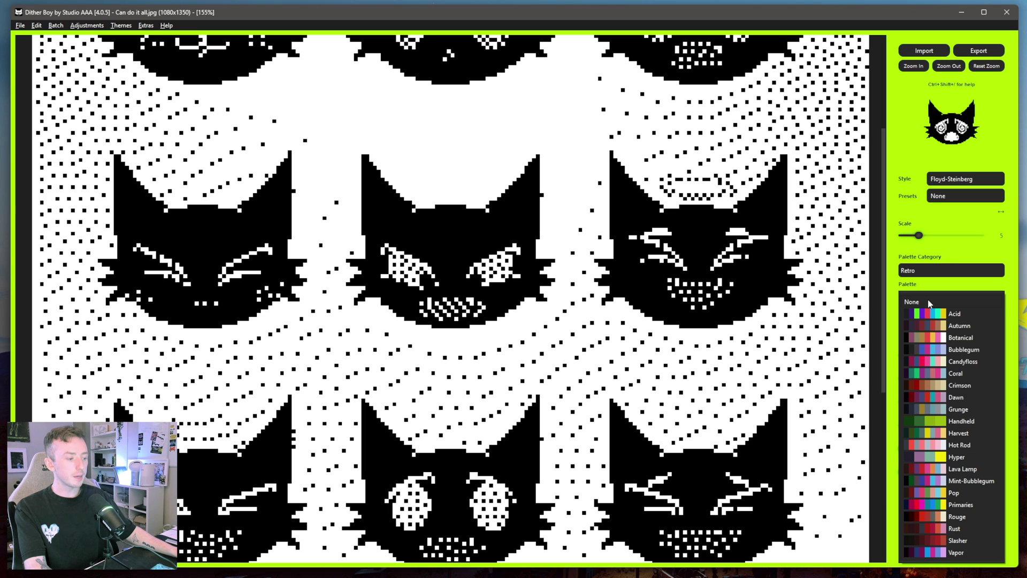
pyautogui.click(939, 421)
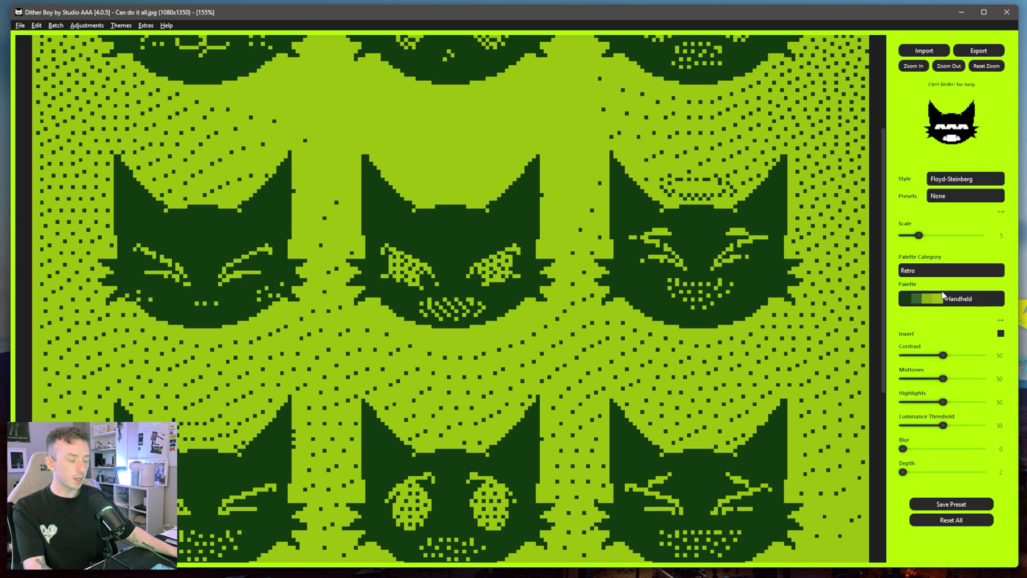
pyautogui.click(941, 298)
pyautogui.click(923, 182)
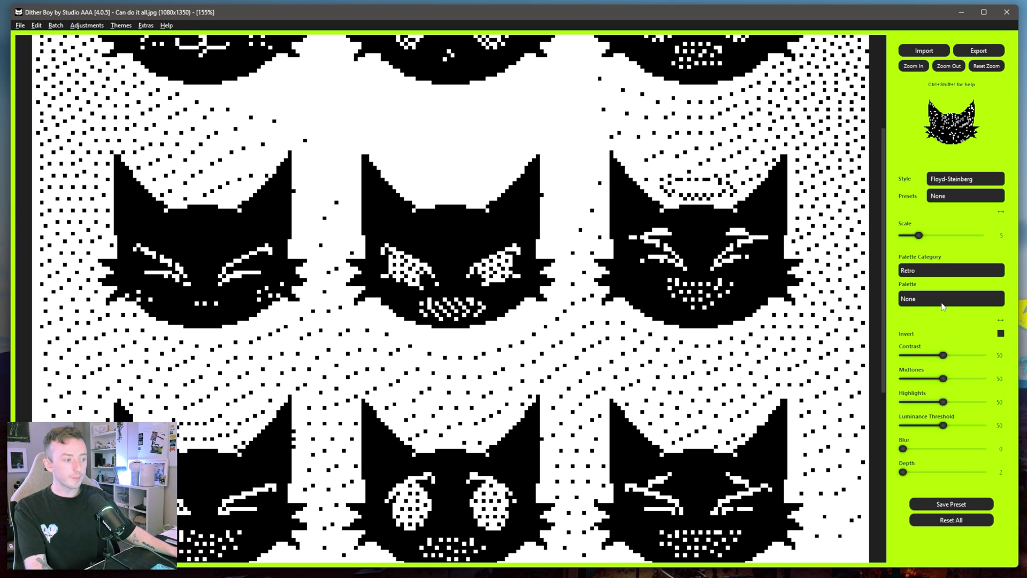
pyautogui.click(941, 298)
pyautogui.click(958, 421)
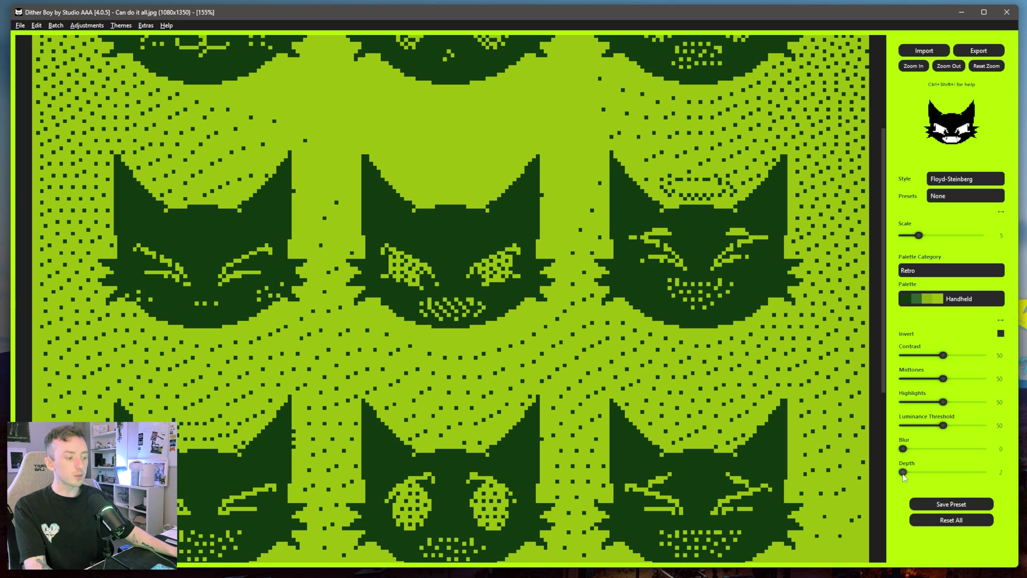
# - Push the dither Depth up to 32, then settle it back at 4
pyautogui.moveTo(902, 472); pyautogui.dragTo(908, 472)
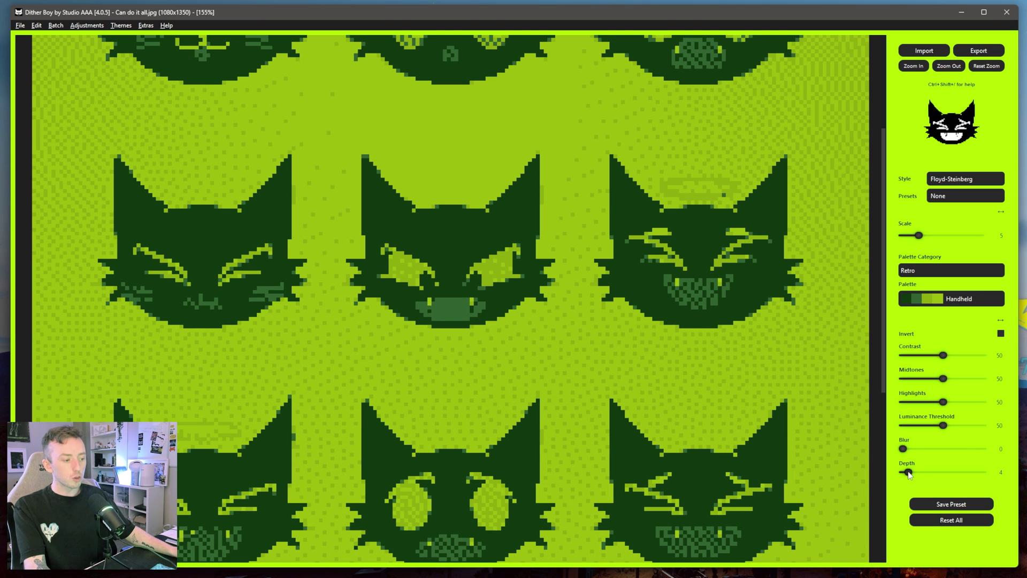
pyautogui.moveTo(908, 472); pyautogui.dragTo(911, 473)
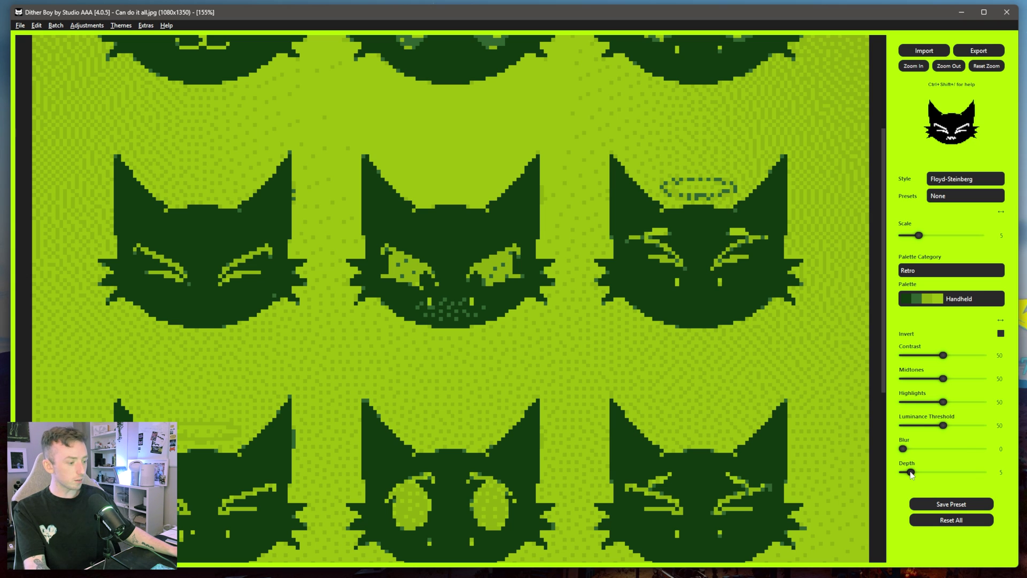
pyautogui.moveTo(911, 472); pyautogui.dragTo(983, 472)
pyautogui.moveTo(712, 367)
pyautogui.mouseDown()
pyautogui.moveTo(723, 32)
pyautogui.moveTo(731, 544)
pyautogui.moveTo(746, 490)
pyautogui.mouseUp()
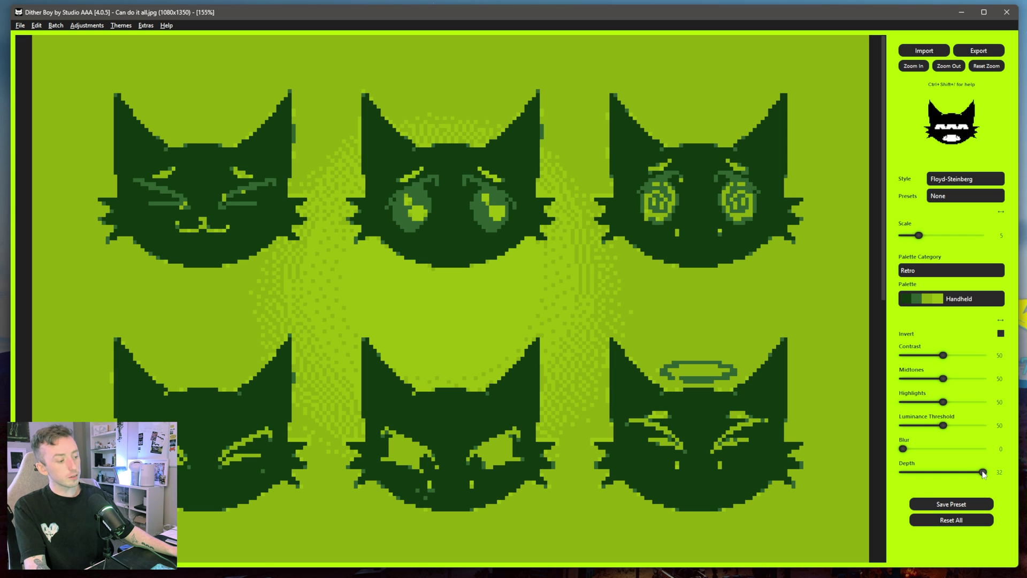
pyautogui.moveTo(983, 472); pyautogui.dragTo(908, 473)
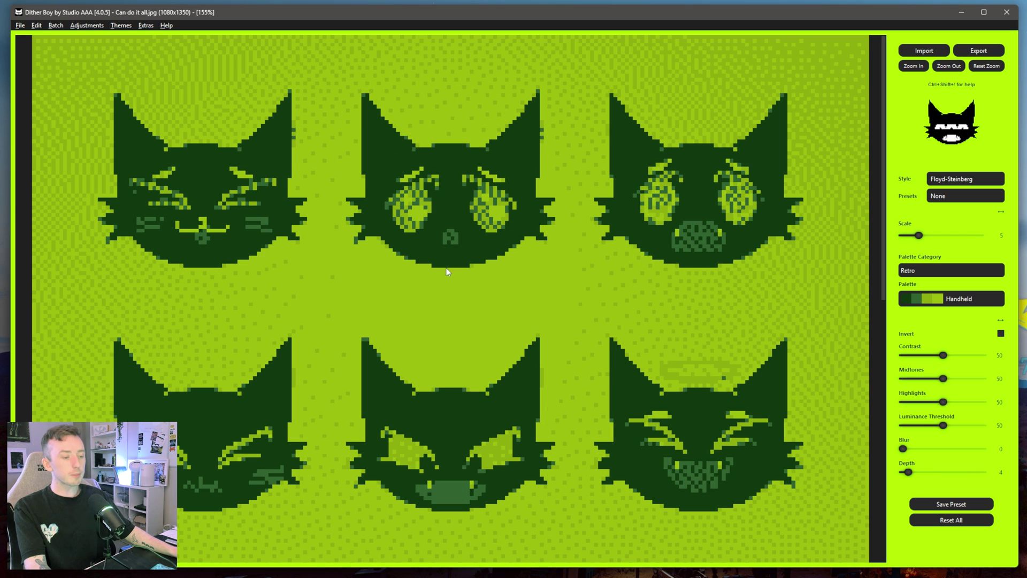
# - Scroll through the cat poster, ending with contrast lowered to 30
pyautogui.scroll(-3, 443, 314)
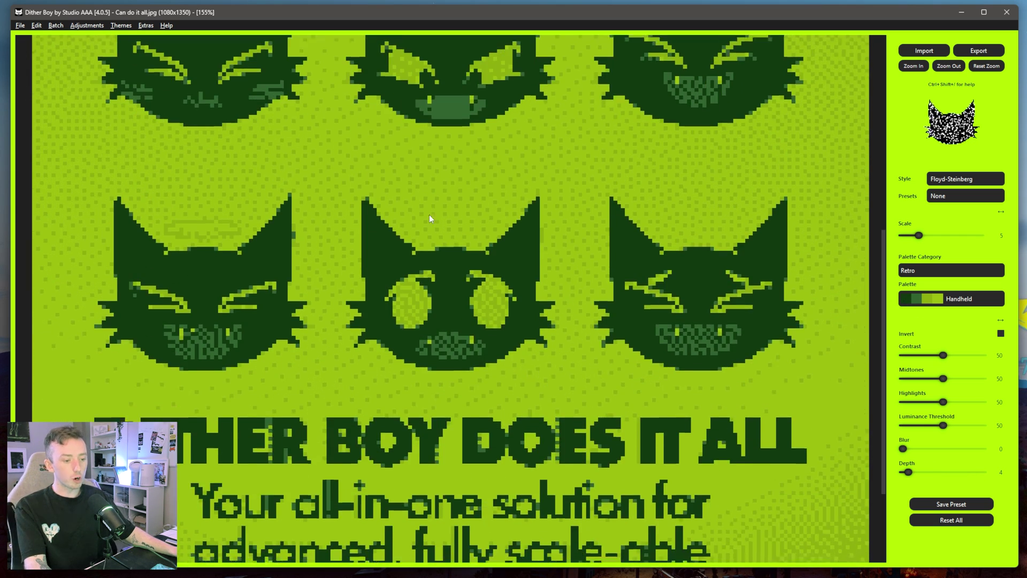
pyautogui.scroll(-3, 442, 314)
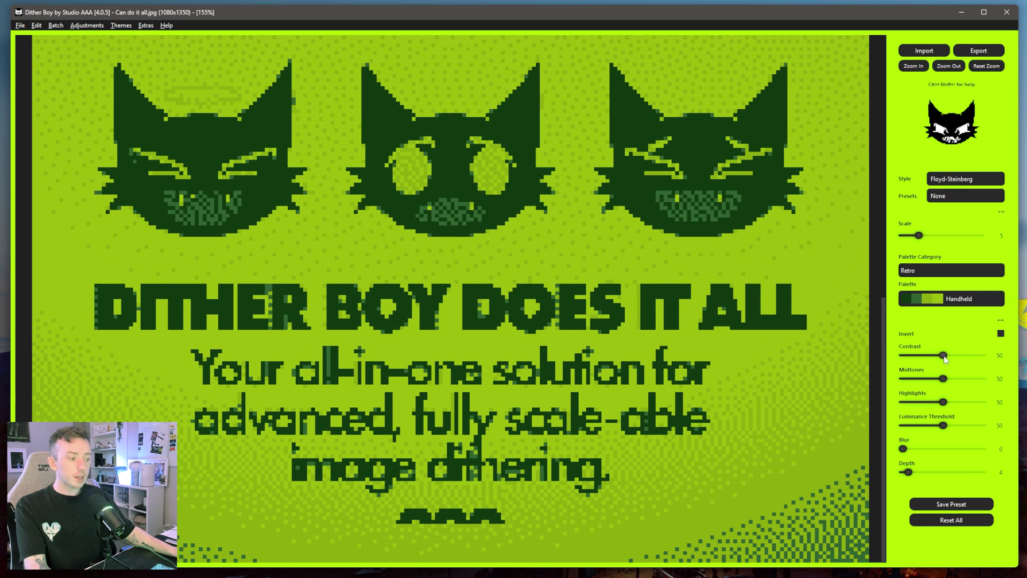
pyautogui.scroll(10, 529, 281)
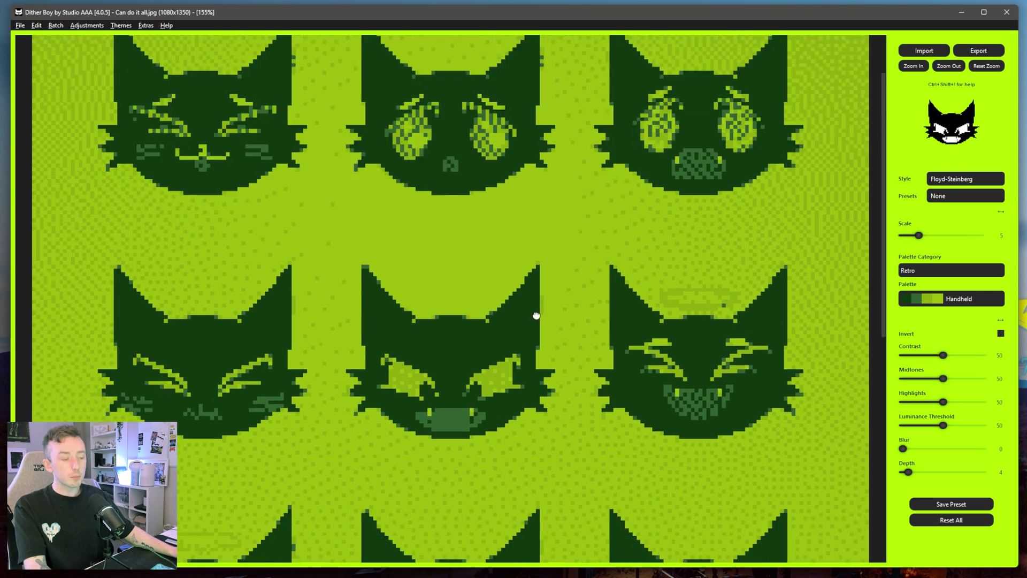
pyautogui.scroll(-2, 534, 285)
pyautogui.scroll(-6, 547, 205)
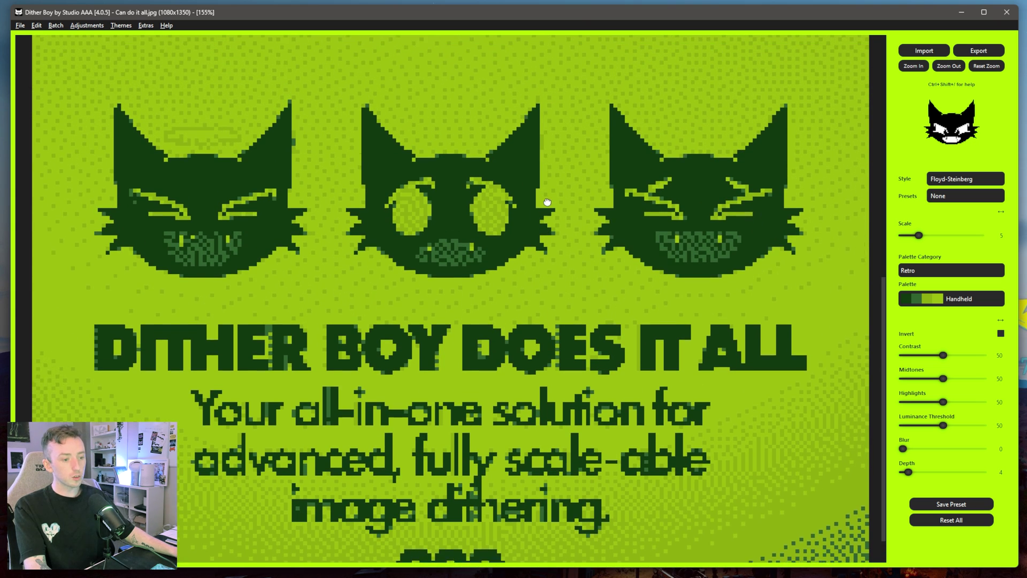
pyautogui.scroll(-1, 547, 206)
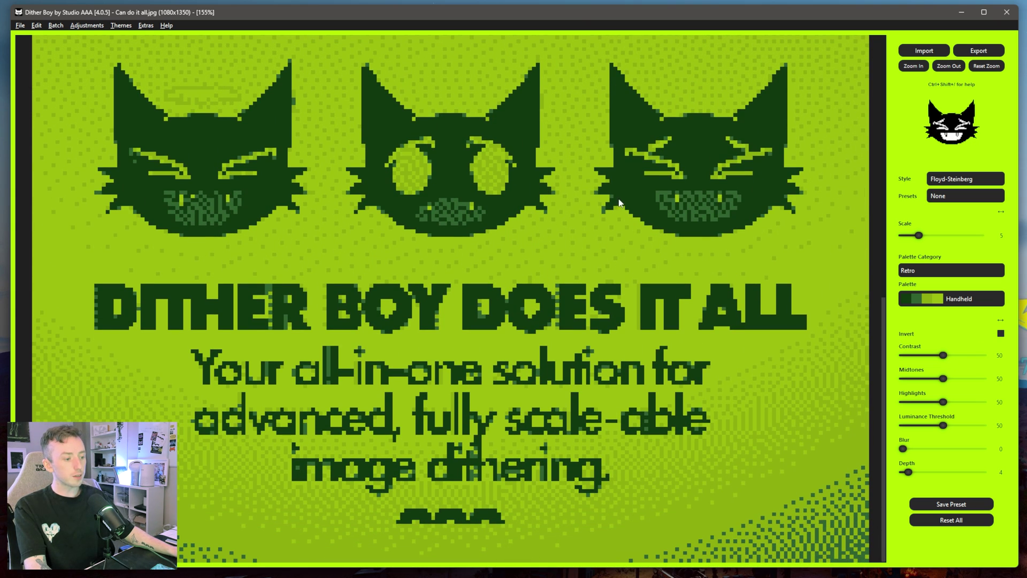
pyautogui.scroll(7, 618, 202)
pyautogui.scroll(-7, 649, 332)
# - Remove the palette to view black and white and drop contrast to 6
pyautogui.moveTo(943, 355)
pyautogui.mouseDown()
pyautogui.moveTo(954, 355)
pyautogui.moveTo(923, 355)
pyautogui.mouseUp()
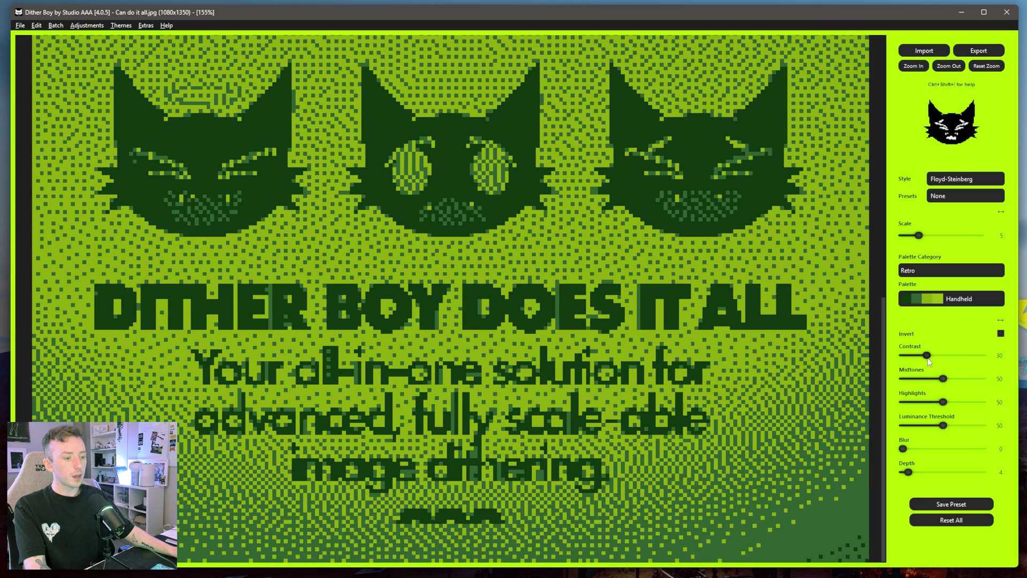
pyautogui.click(941, 195)
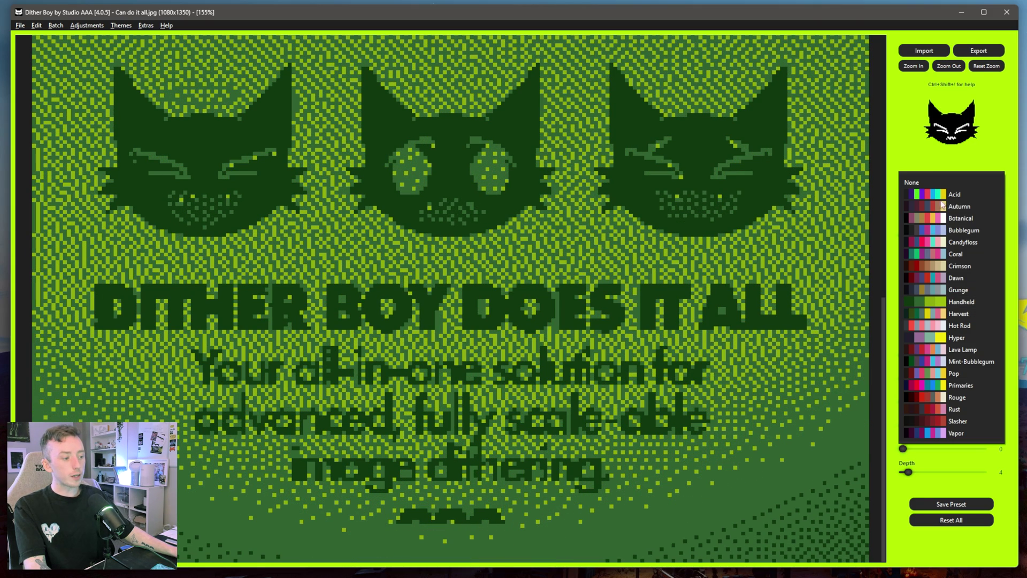
pyautogui.click(936, 183)
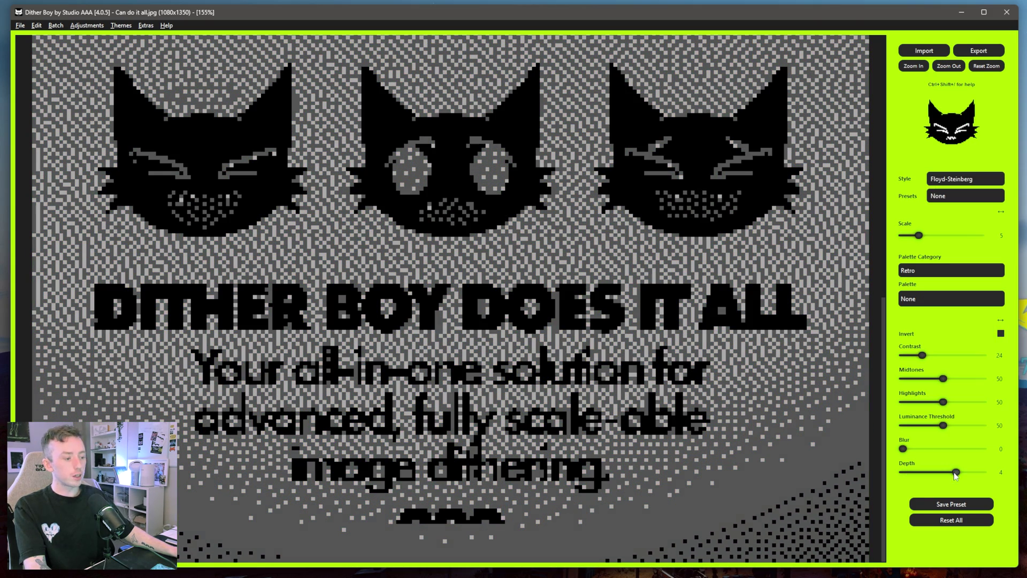
pyautogui.scroll(-2, 958, 472)
pyautogui.press('Left')
pyautogui.press('Left')
pyautogui.press('Left')
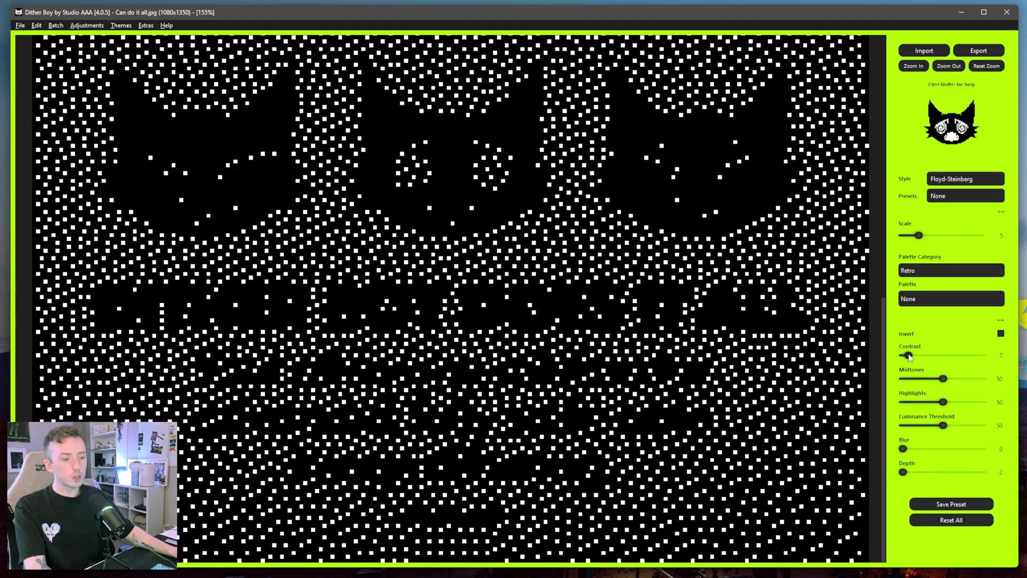
pyautogui.scroll(10, 590, 133)
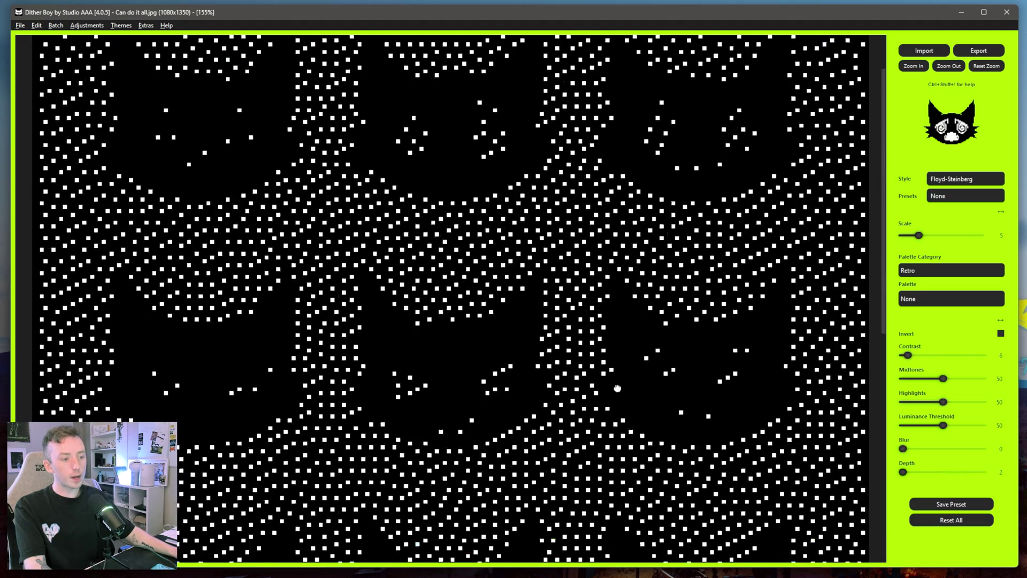
pyautogui.scroll(-5, 639, 178)
# - Reapply the Handheld palette at depth 4 and pan across the tagline and cats
pyautogui.click(951, 298)
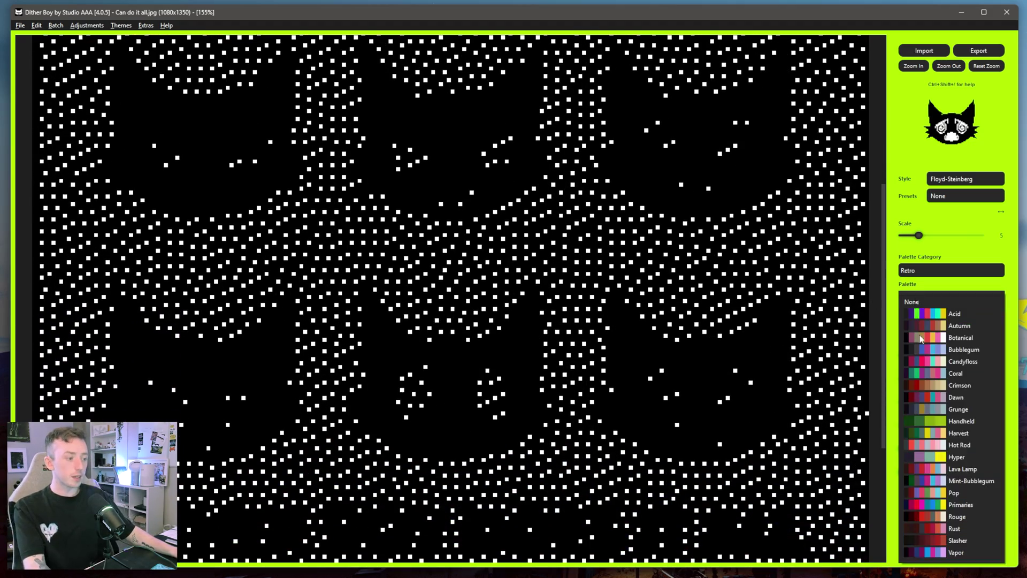
pyautogui.click(932, 434)
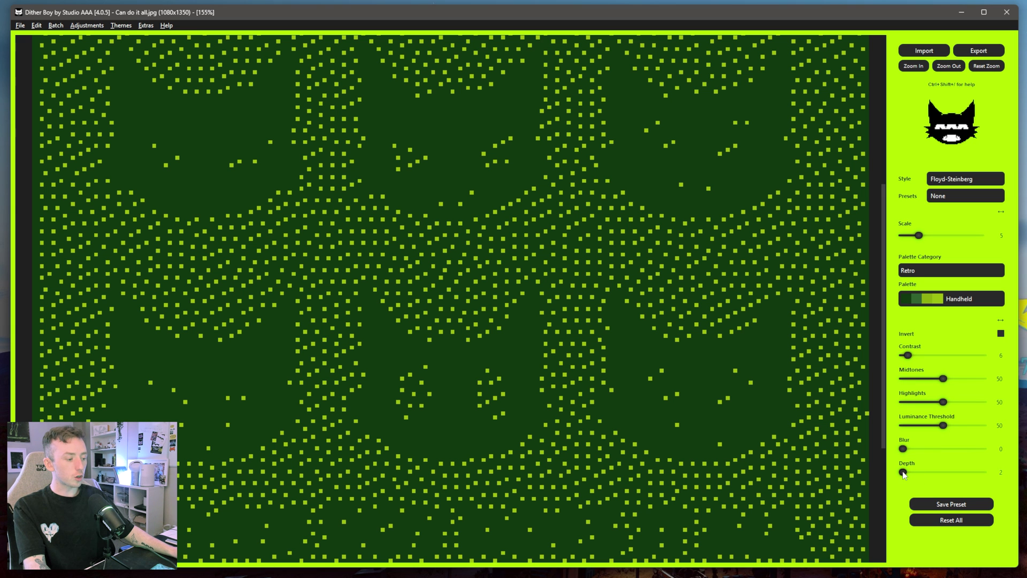
pyautogui.moveTo(906, 472); pyautogui.dragTo(908, 473)
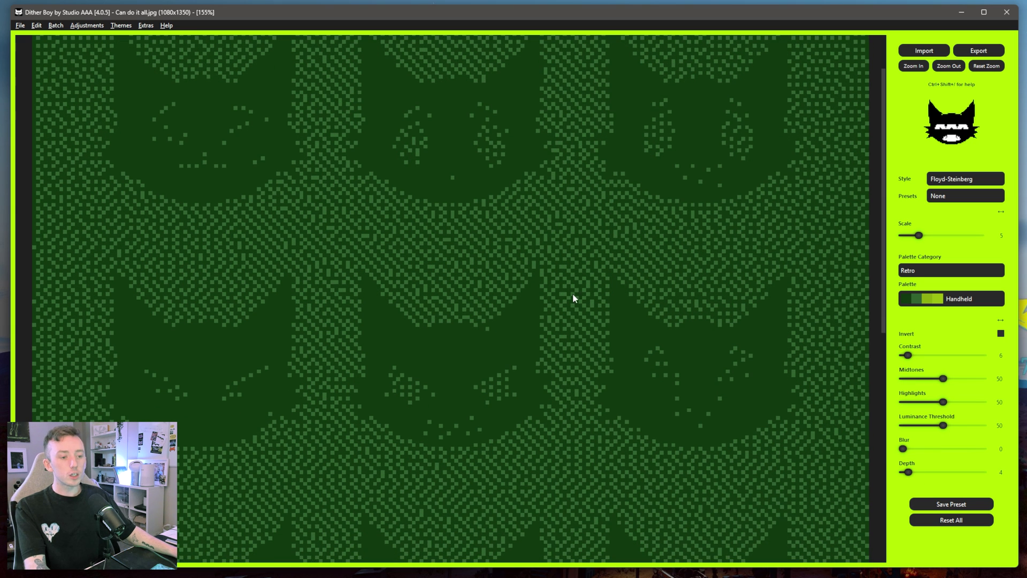
pyautogui.scroll(-3, 576, 299)
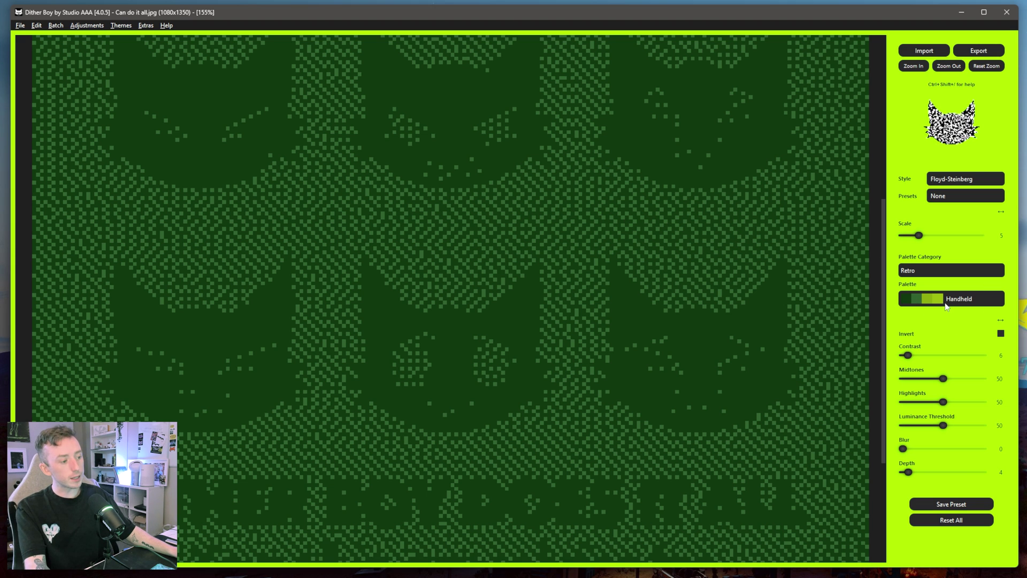
pyautogui.moveTo(721, 272); pyautogui.dragTo(642, 137)
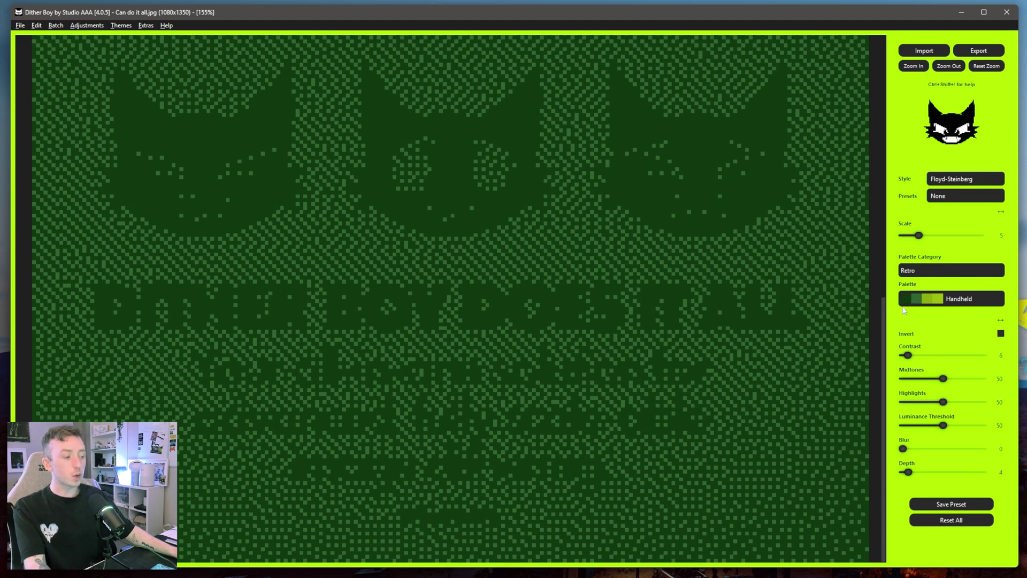
pyautogui.moveTo(500, 303); pyautogui.dragTo(486, 446)
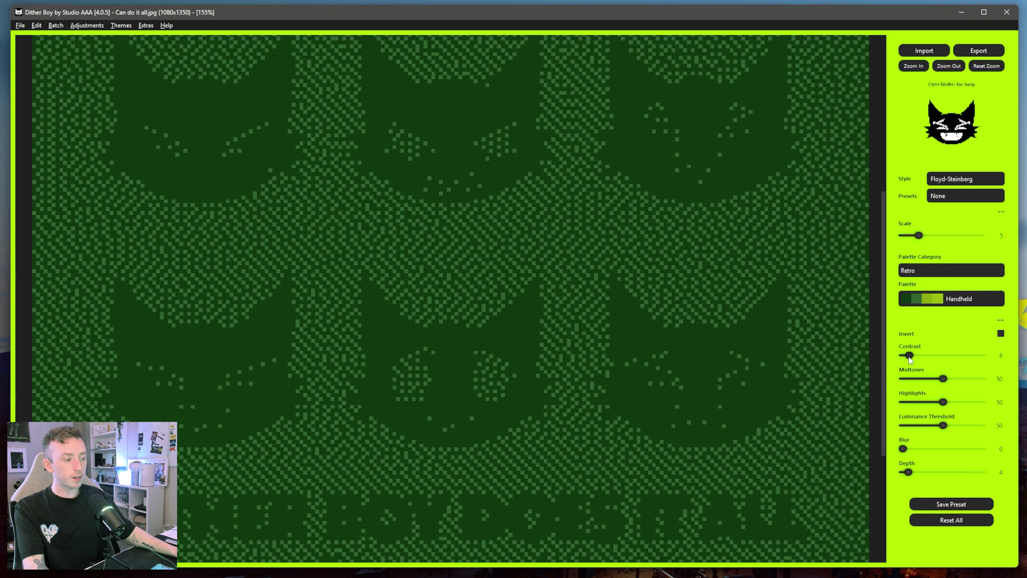
# - Set contrast to 100 and midtones to 33, reset blur, and fit the poster
pyautogui.moveTo(909, 355); pyautogui.dragTo(989, 360)
pyautogui.moveTo(486, 163); pyautogui.dragTo(487, 184)
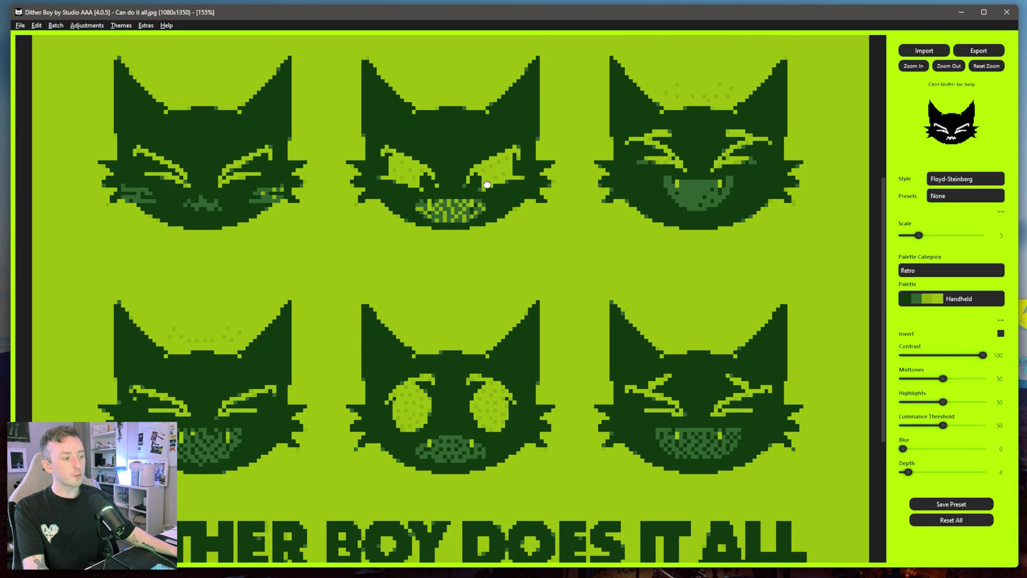
pyautogui.scroll(-1, 486, 184)
pyautogui.scroll(-5, 749, 356)
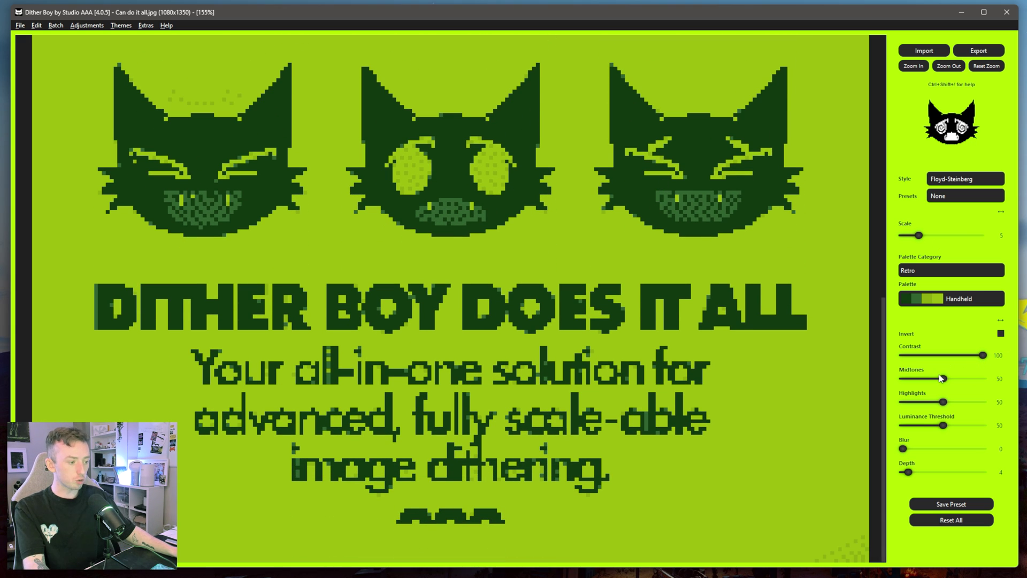
pyautogui.moveTo(936, 379); pyautogui.dragTo(929, 379)
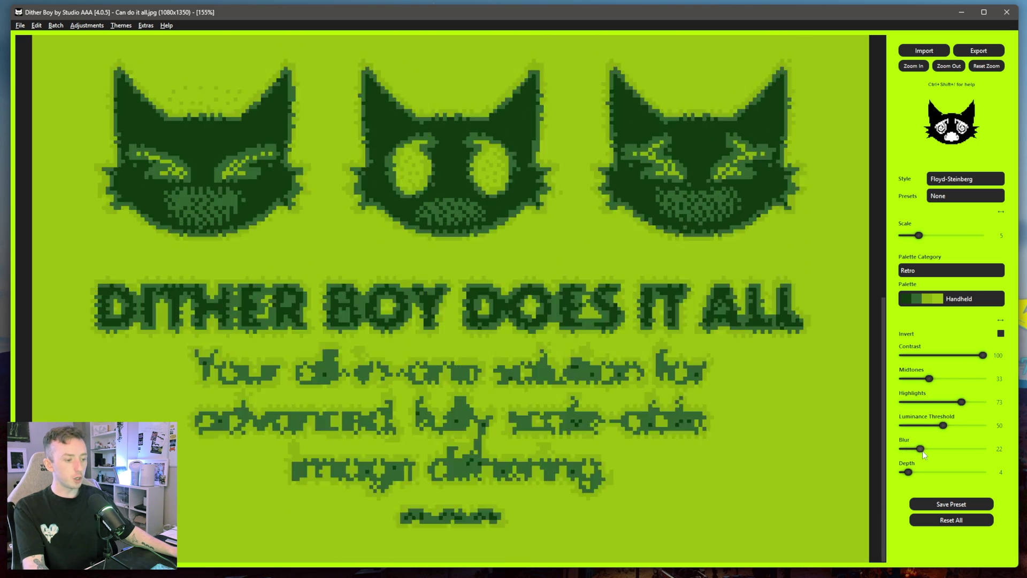
pyautogui.scroll(2, 696, 438)
pyautogui.scroll(5, 615, 415)
pyautogui.click(903, 448)
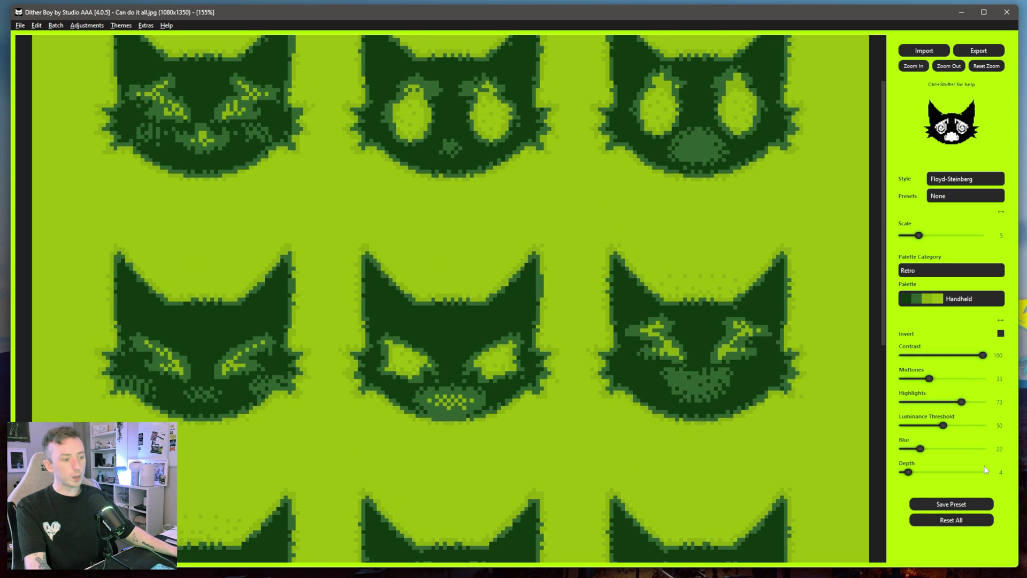
pyautogui.hotkey('ctrl', '0')
# - Keep Floyd-Steinberg, lower contrast to 60, and reset midtones and highlights to 50
pyautogui.click(950, 180)
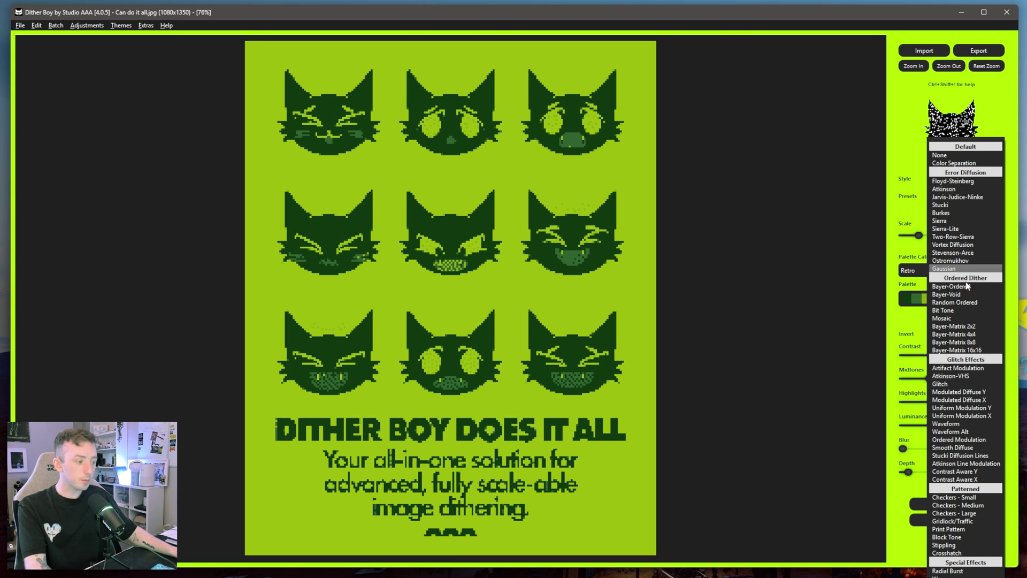
pyautogui.click(957, 181)
pyautogui.moveTo(983, 355); pyautogui.dragTo(951, 355)
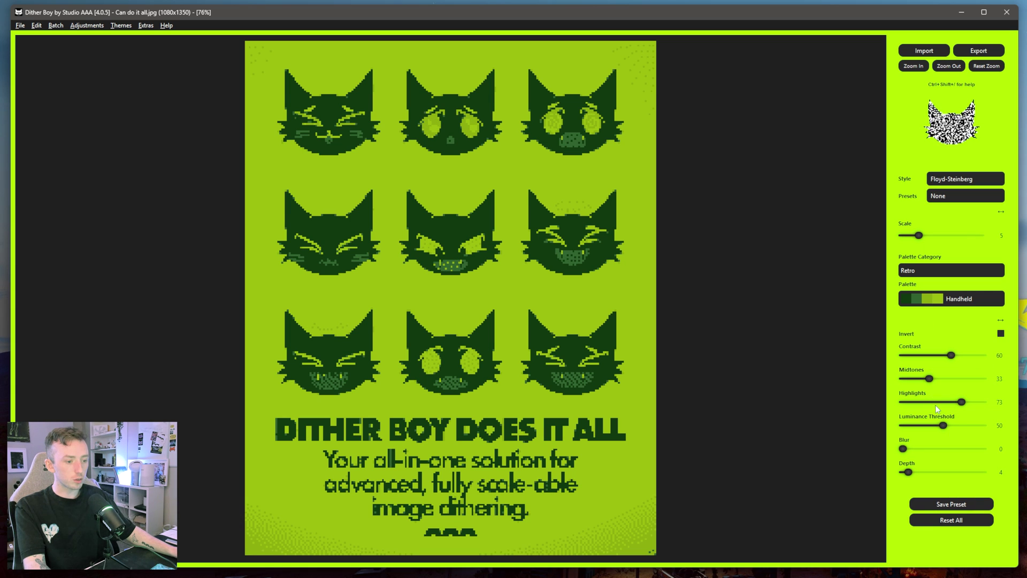
pyautogui.moveTo(962, 402)
pyautogui.mouseDown()
pyautogui.moveTo(943, 402)
pyautogui.moveTo(944, 380)
pyautogui.mouseUp()
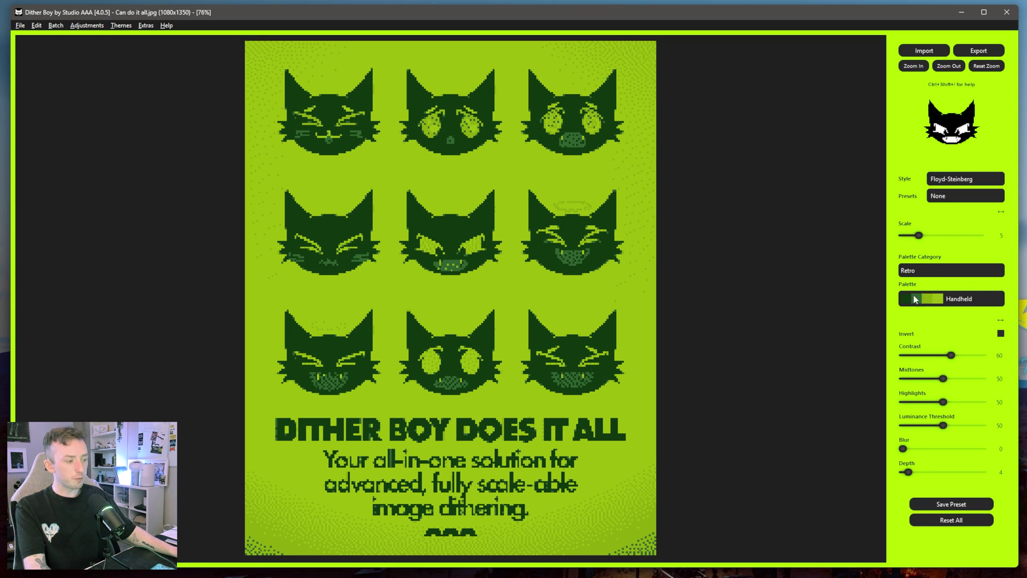
# - Switch to Bayer-Ordered dithering with contrast 34 and zoom in on the cats
pyautogui.click(952, 182)
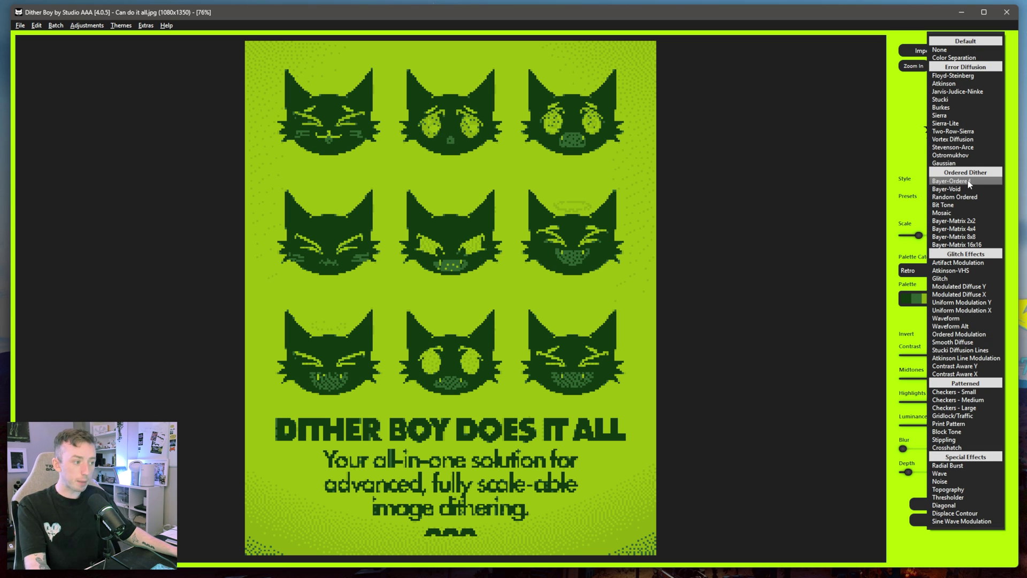
pyautogui.click(962, 181)
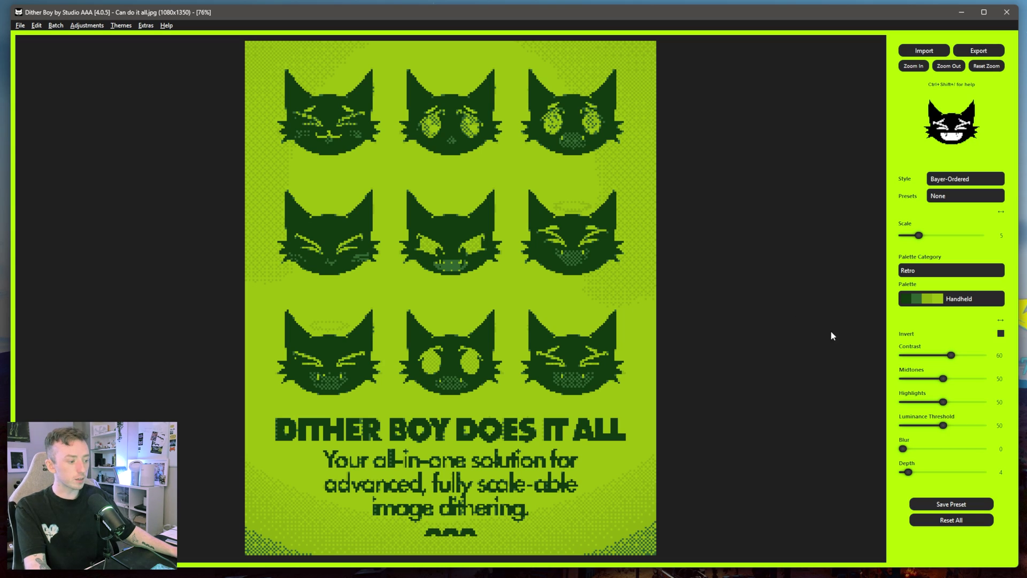
pyautogui.moveTo(955, 356); pyautogui.dragTo(931, 357)
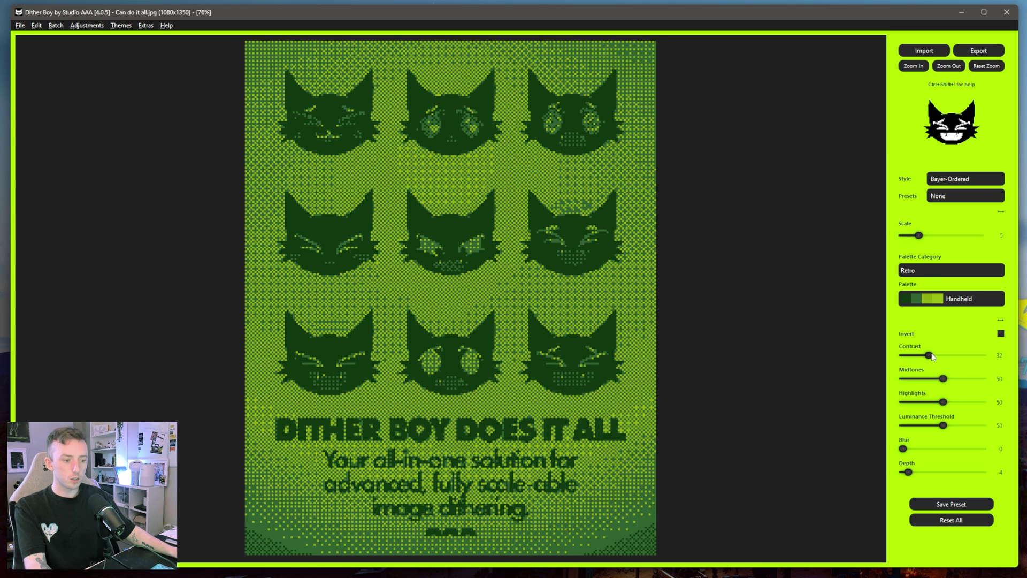
pyautogui.moveTo(931, 356); pyautogui.dragTo(932, 357)
pyautogui.click(911, 69)
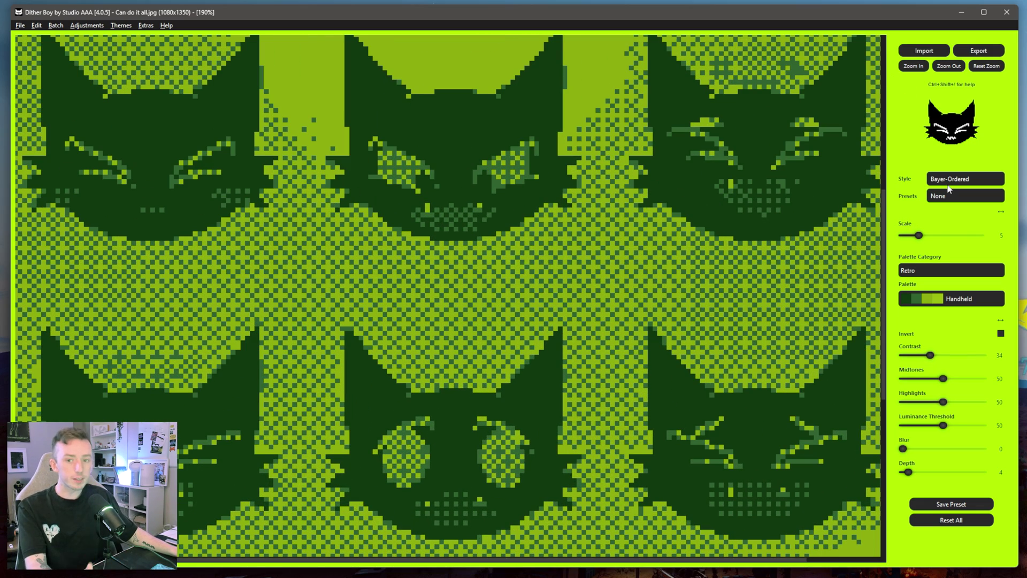
# - Try Bit Tone, then settle on the Modulated Diffuse Y dither style
pyautogui.click(951, 180)
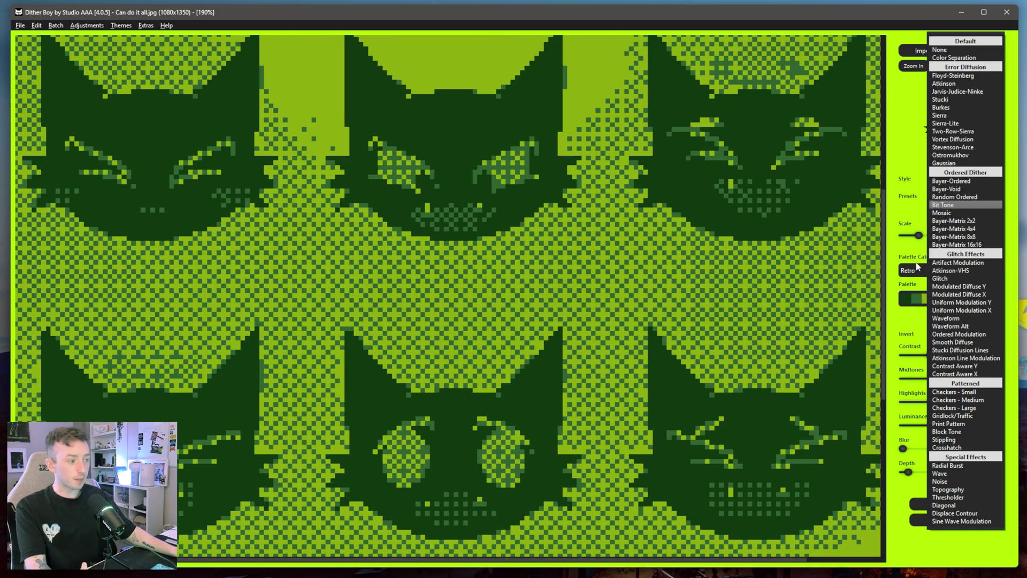
pyautogui.click(943, 205)
pyautogui.click(951, 182)
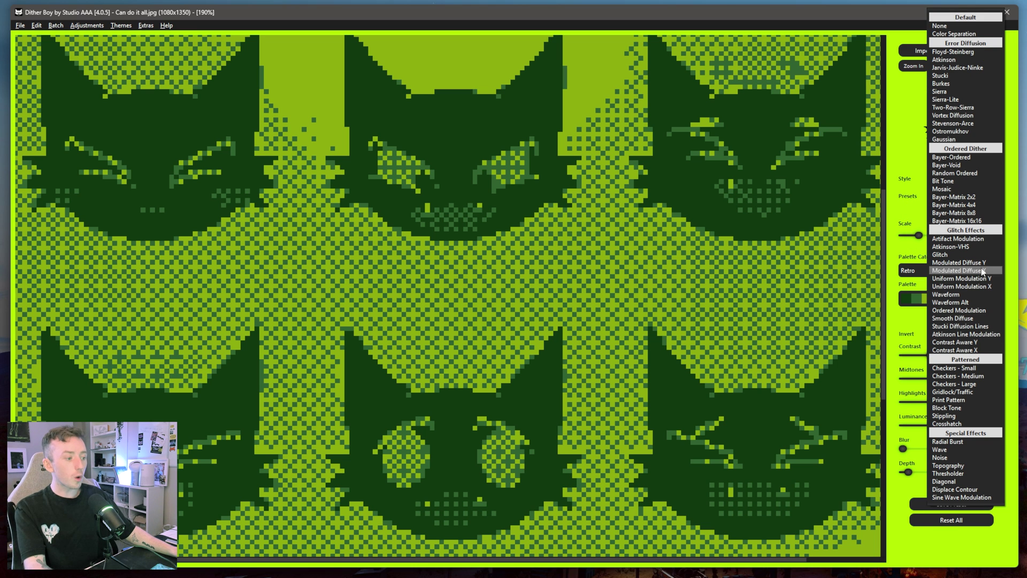
pyautogui.click(957, 262)
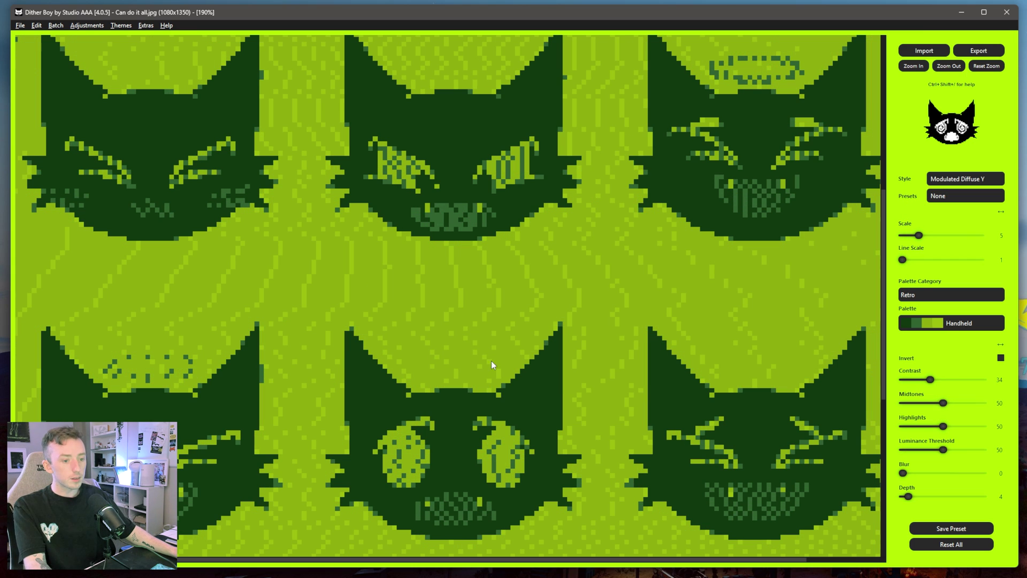
# - Set contrast 21, midtones 63, highlights 25, threshold 81, then zoom out
pyautogui.scroll(3, 540, 364)
pyautogui.scroll(3, 535, 428)
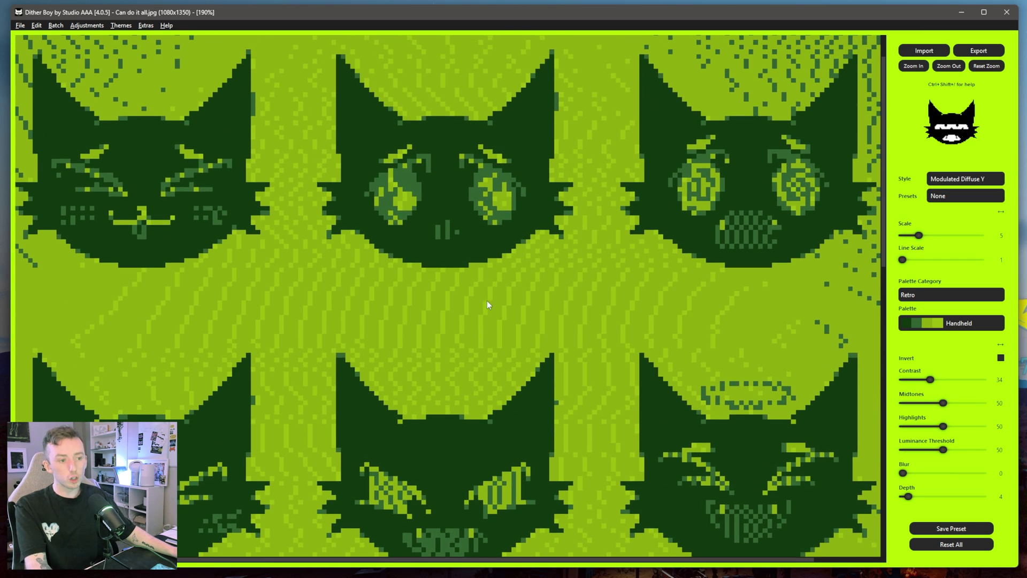
pyautogui.scroll(3, 509, 375)
pyautogui.scroll(-3, 528, 447)
pyautogui.scroll(-3, 602, 435)
pyautogui.scroll(-3, 602, 435)
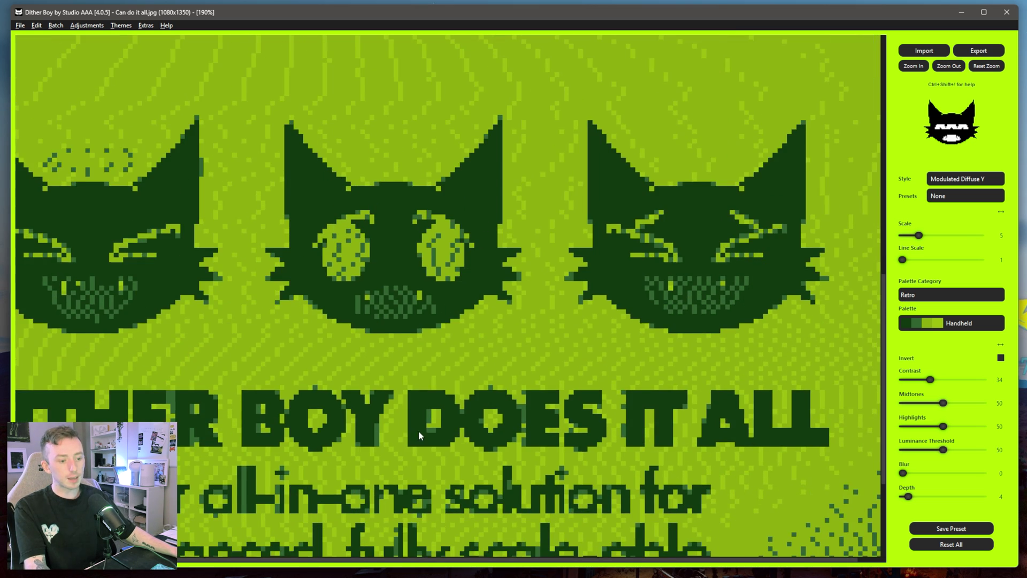
pyautogui.scroll(-3, 518, 386)
pyautogui.hscroll(1, 503, 293)
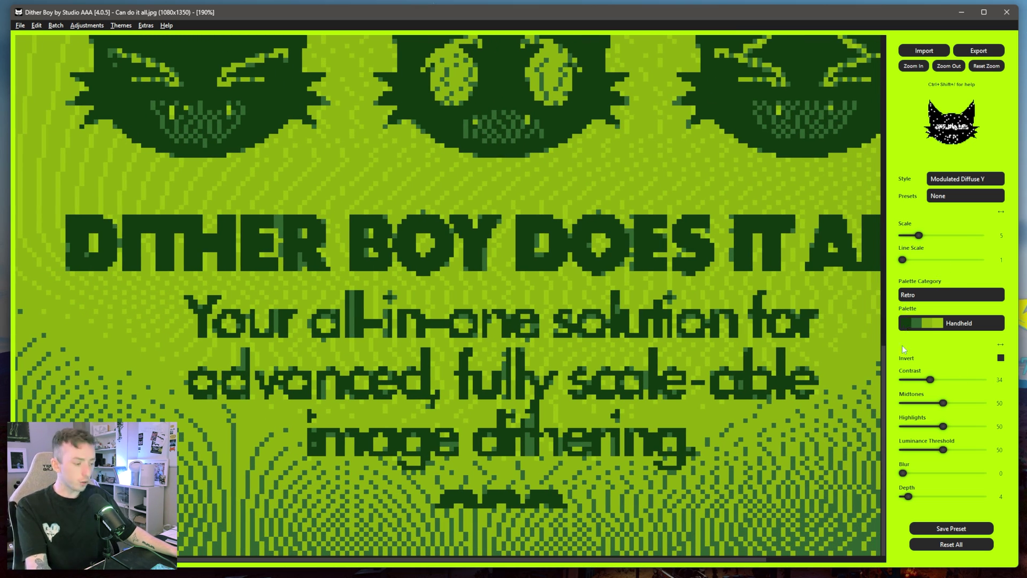
pyautogui.moveTo(930, 379)
pyautogui.mouseDown()
pyautogui.moveTo(949, 379)
pyautogui.moveTo(919, 380)
pyautogui.moveTo(953, 403)
pyautogui.moveTo(922, 426)
pyautogui.moveTo(968, 449)
pyautogui.mouseUp()
pyautogui.scroll(5, 747, 472)
pyautogui.scroll(4, 746, 472)
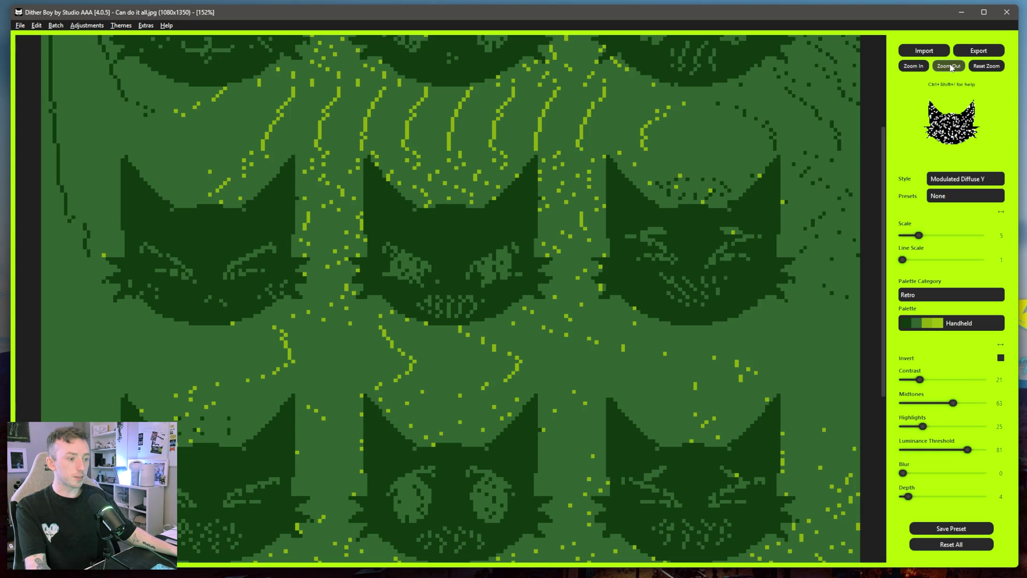
pyautogui.click(946, 67)
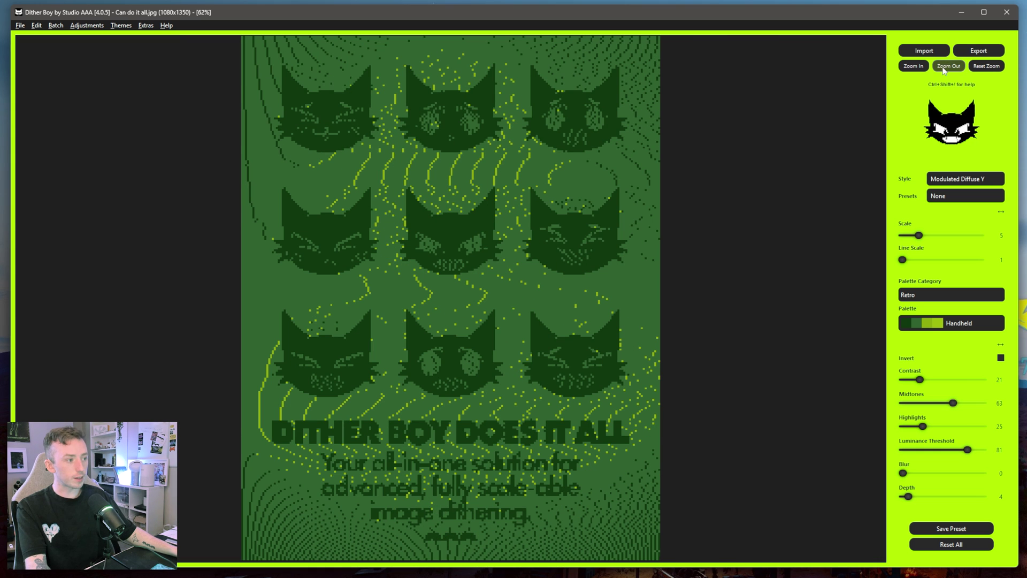
# - Zoom the poster out slightly and browse the presets list without changes
pyautogui.click(944, 69)
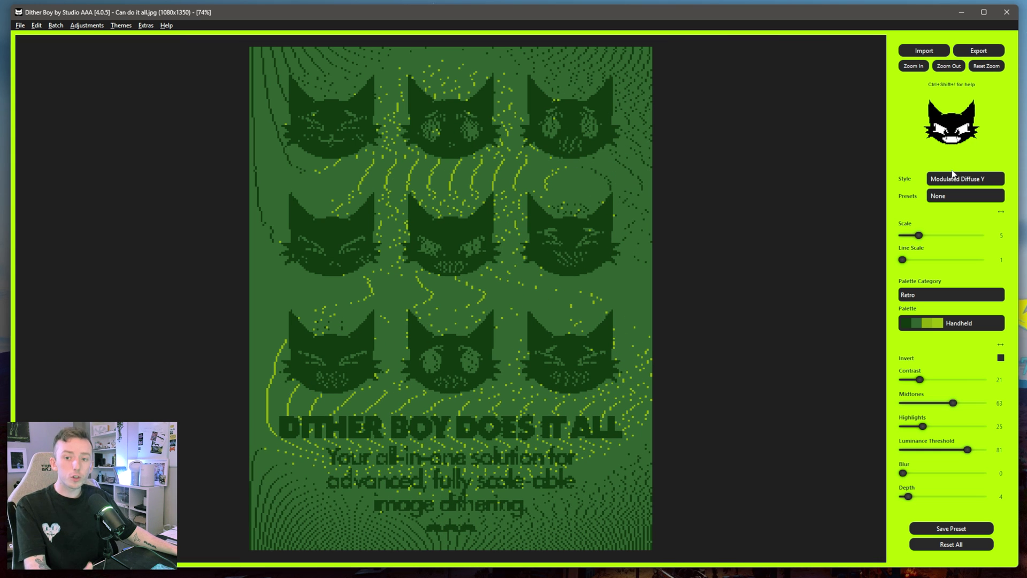
pyautogui.click(953, 197)
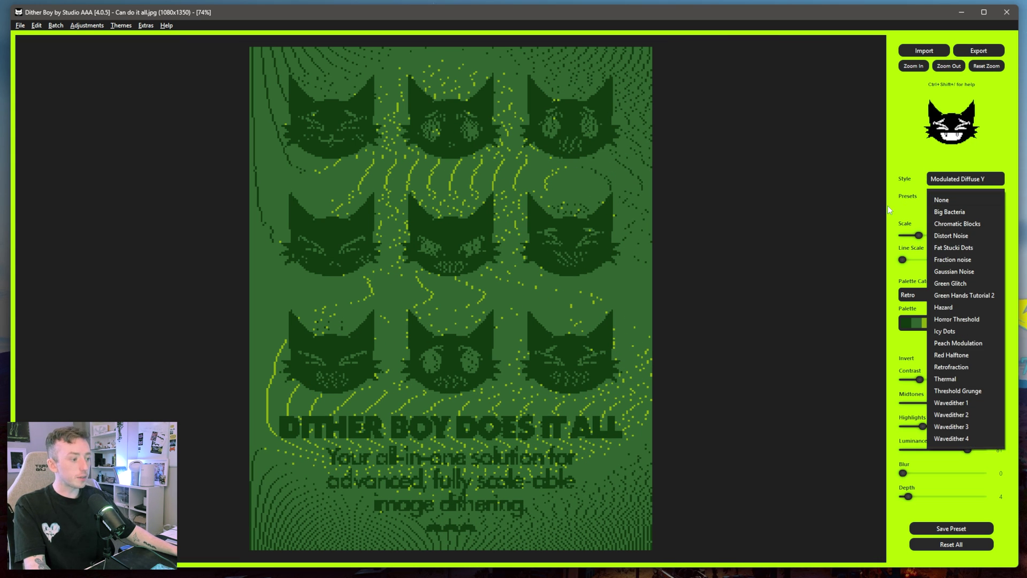
pyautogui.click(900, 201)
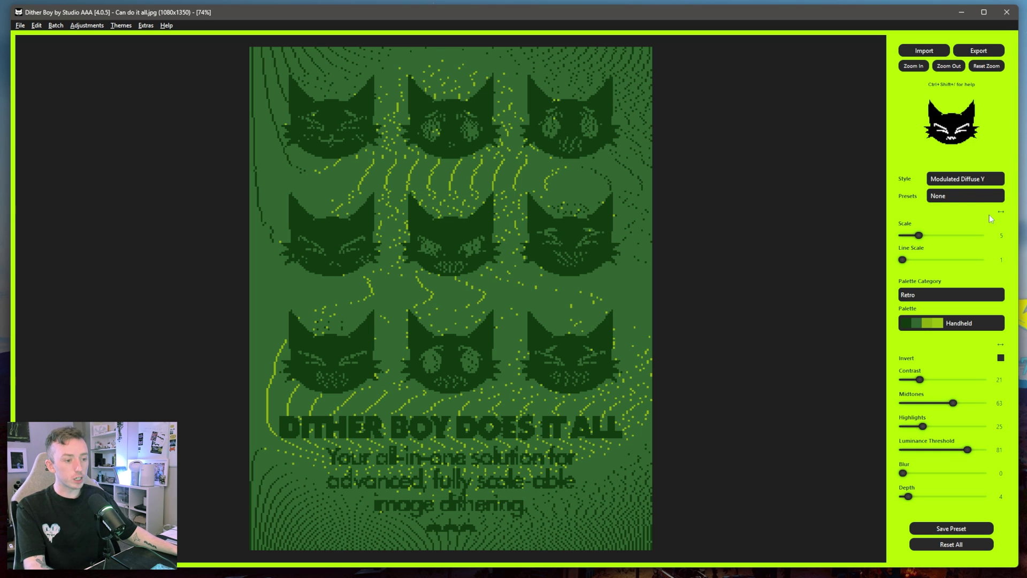
# - Save the current settings as the preset 'Wavy Handheld'
pyautogui.click(946, 528)
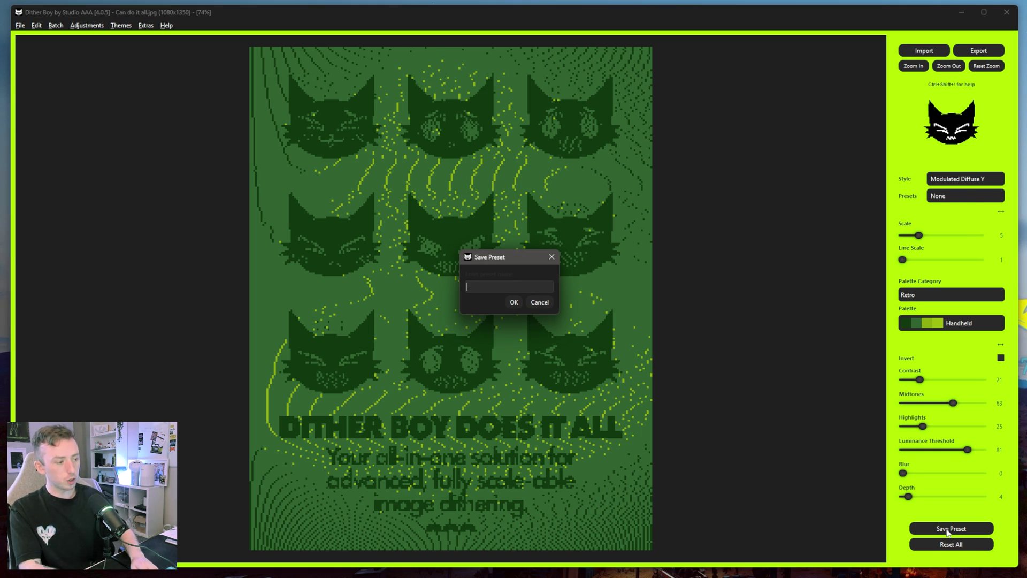
pyautogui.write('Wavy Handhe')
pyautogui.press('Return')
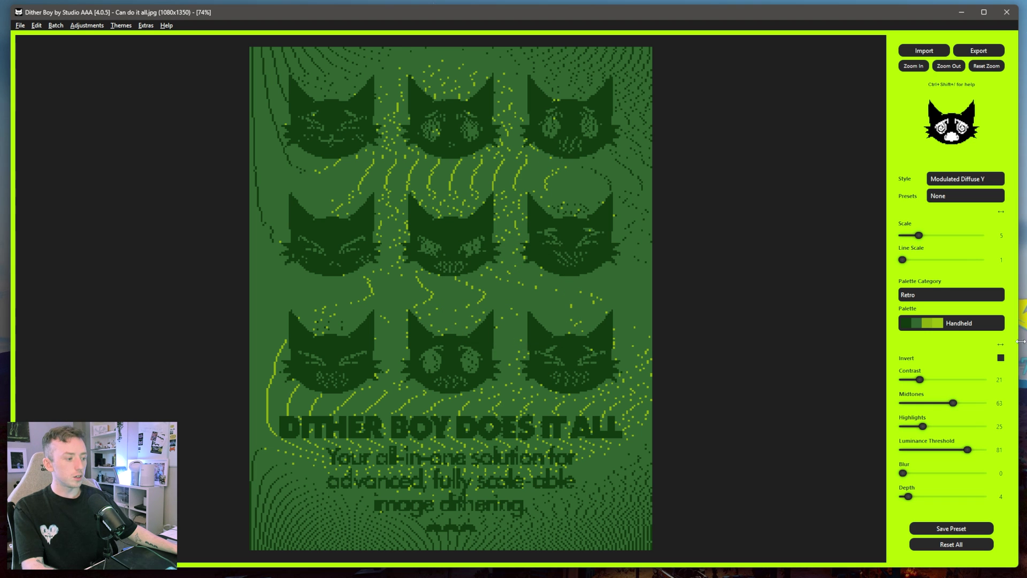
# - Shuffle the settings and try the Hot Rod palette, then reload the Wavy Handheld preset
pyautogui.click(1001, 346)
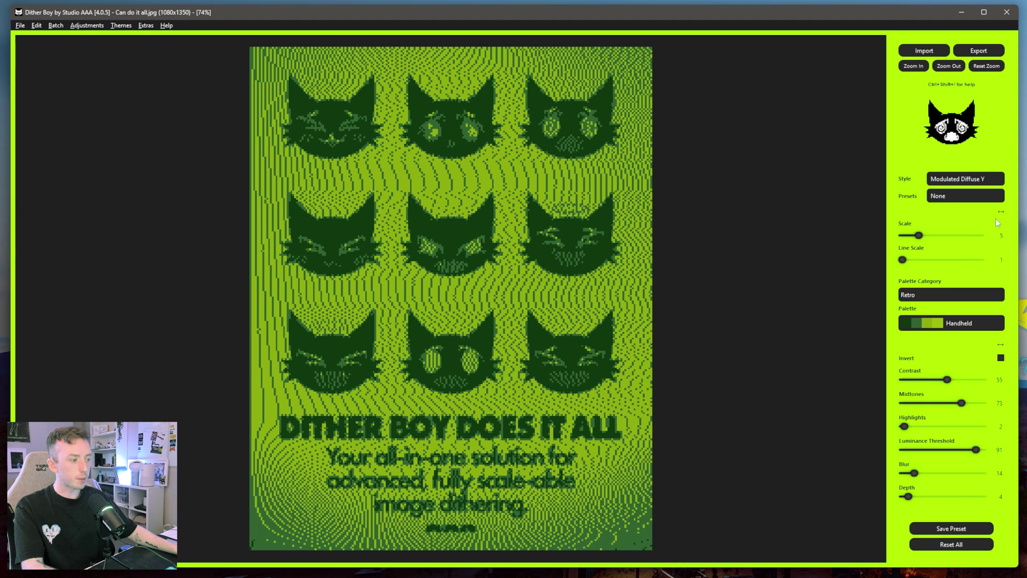
pyautogui.click(1000, 213)
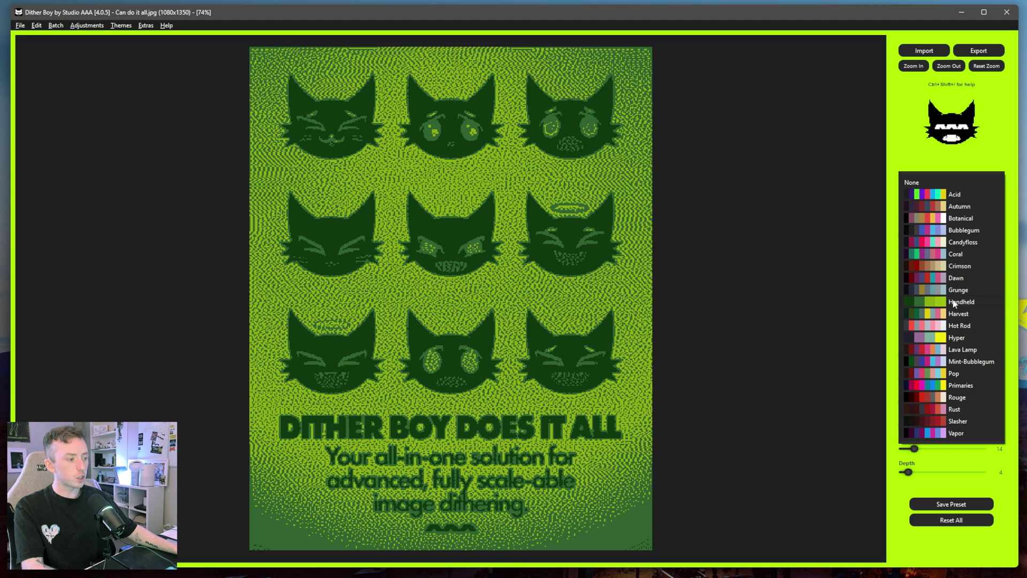
pyautogui.click(944, 326)
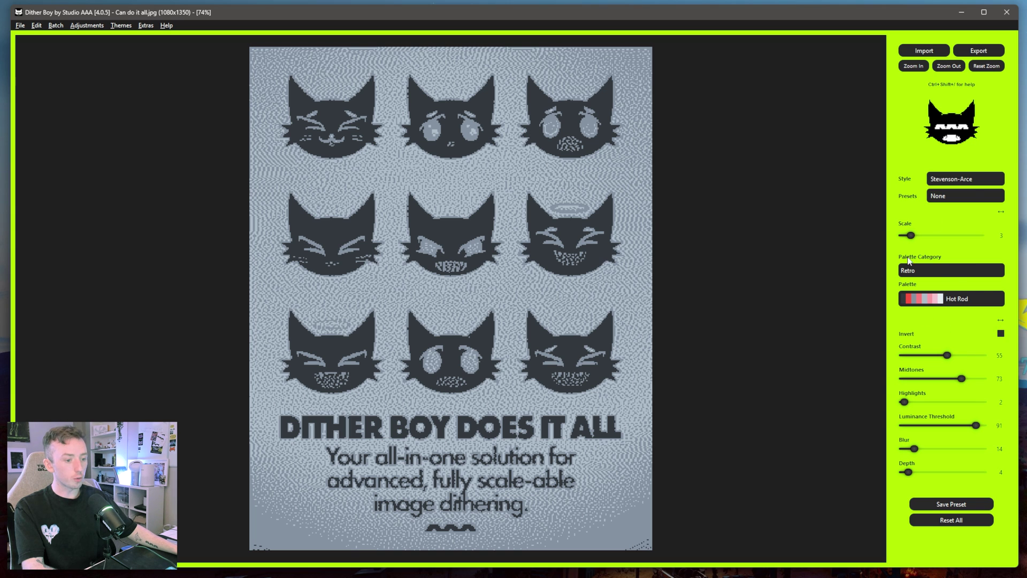
pyautogui.click(960, 194)
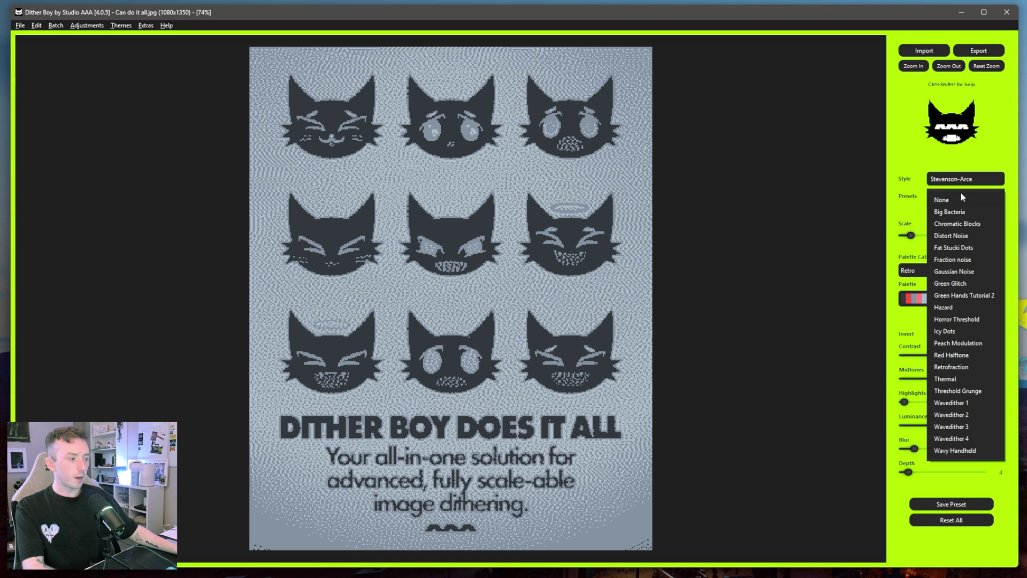
pyautogui.click(951, 452)
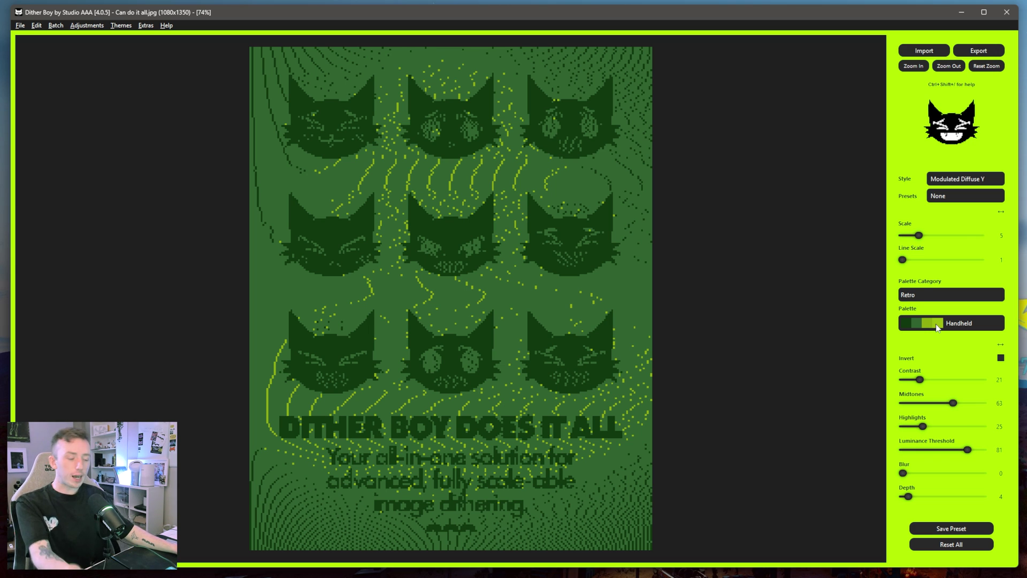
# - Check the Palette list and Extras menu, keeping the Handheld palette selected
pyautogui.click(929, 324)
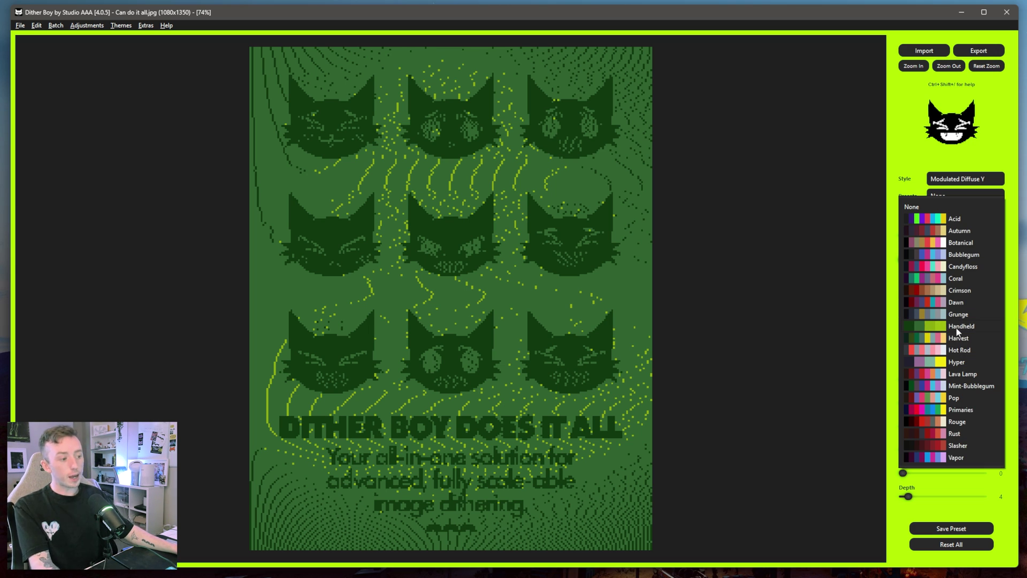
pyautogui.click(940, 327)
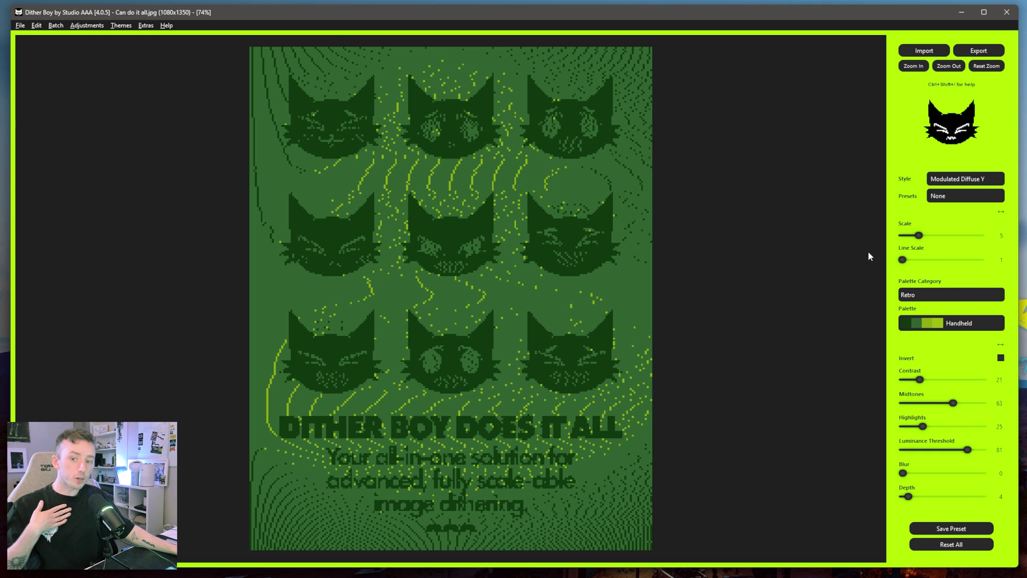
pyautogui.click(146, 25)
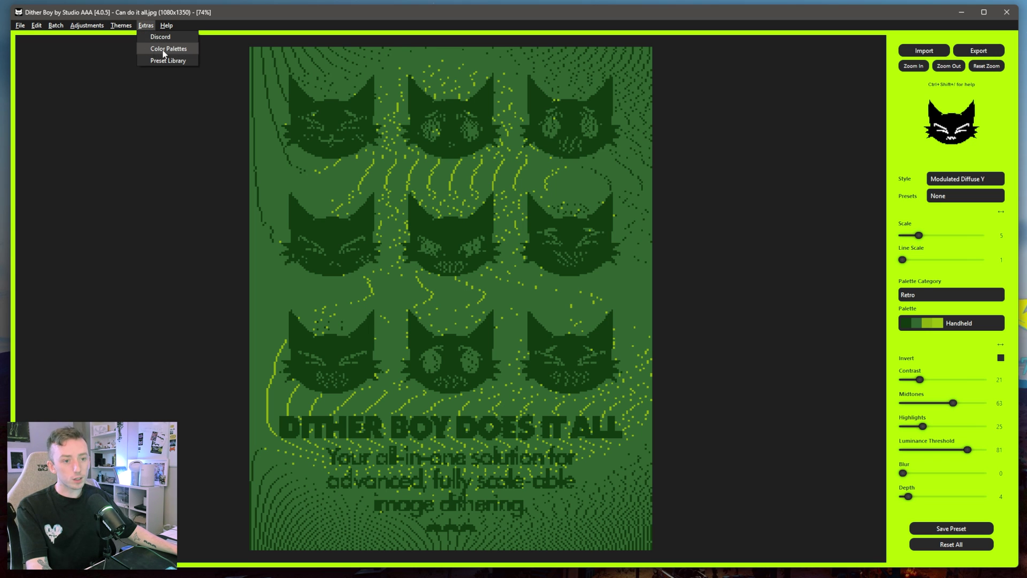
pyautogui.click(159, 49)
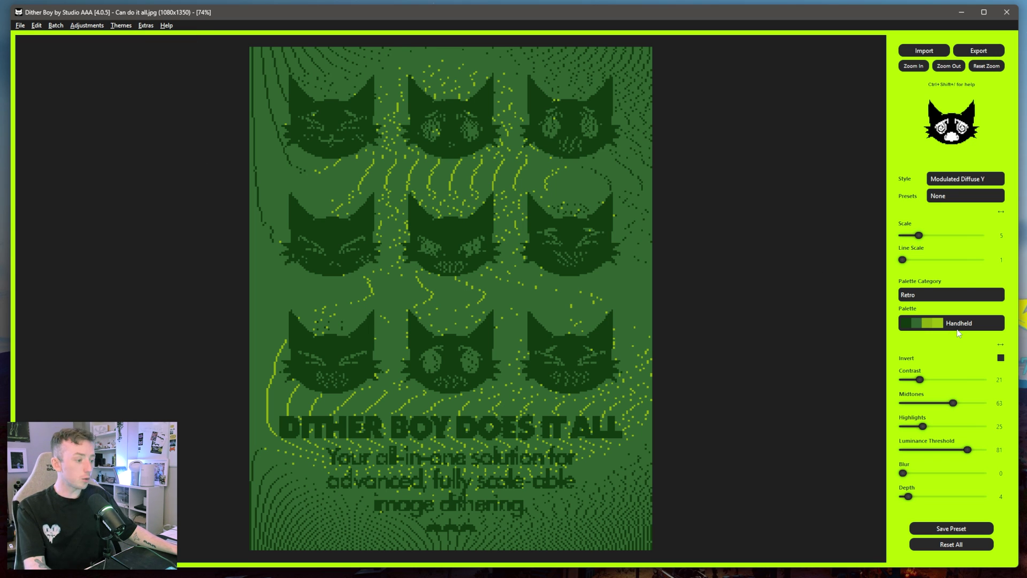
pyautogui.click(934, 324)
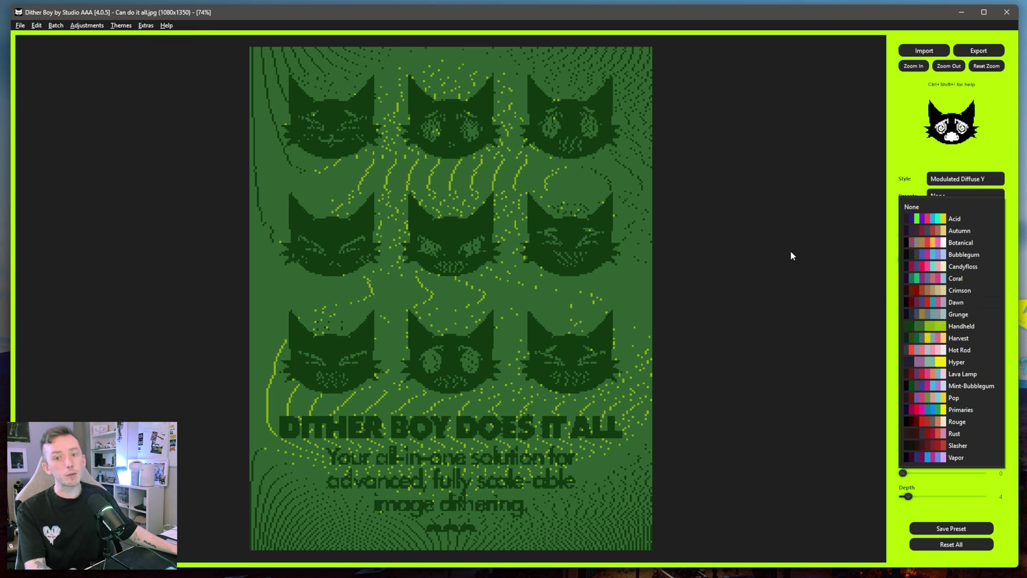
pyautogui.click(696, 210)
# - Reveal the single and bulk Import Palette options under Adjustments > Palettes
pyautogui.click(146, 25)
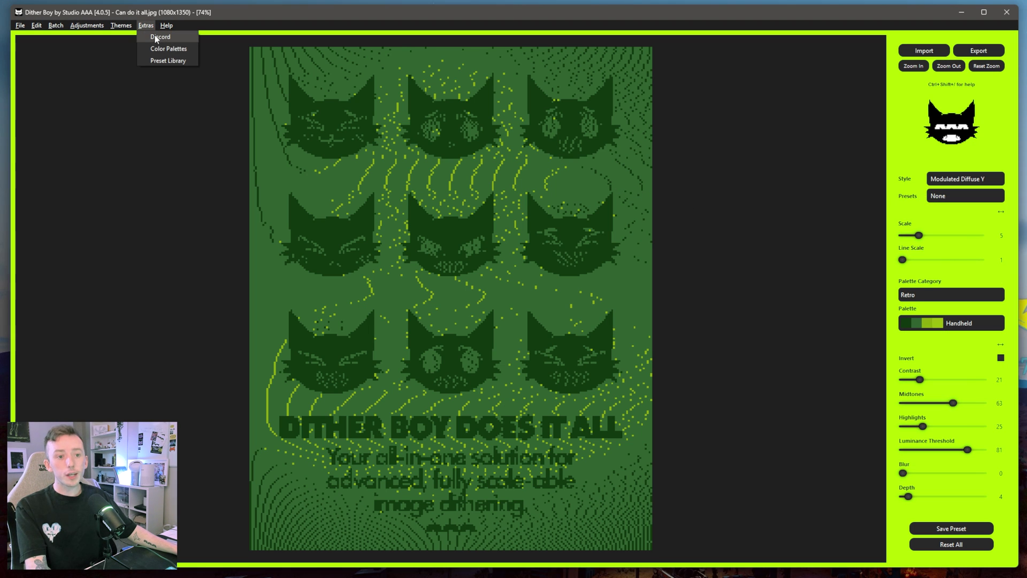
pyautogui.click(677, 213)
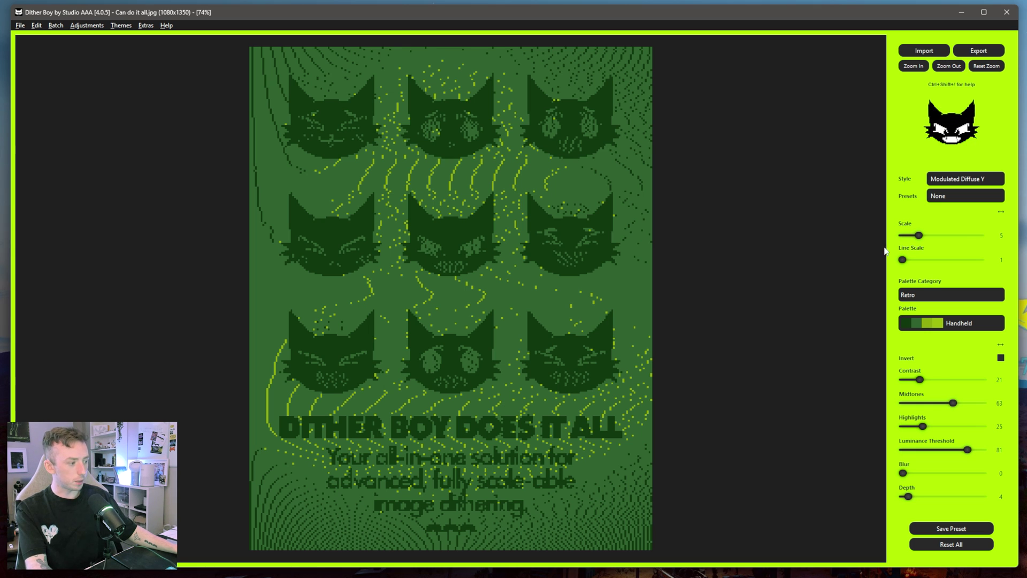
pyautogui.click(97, 27)
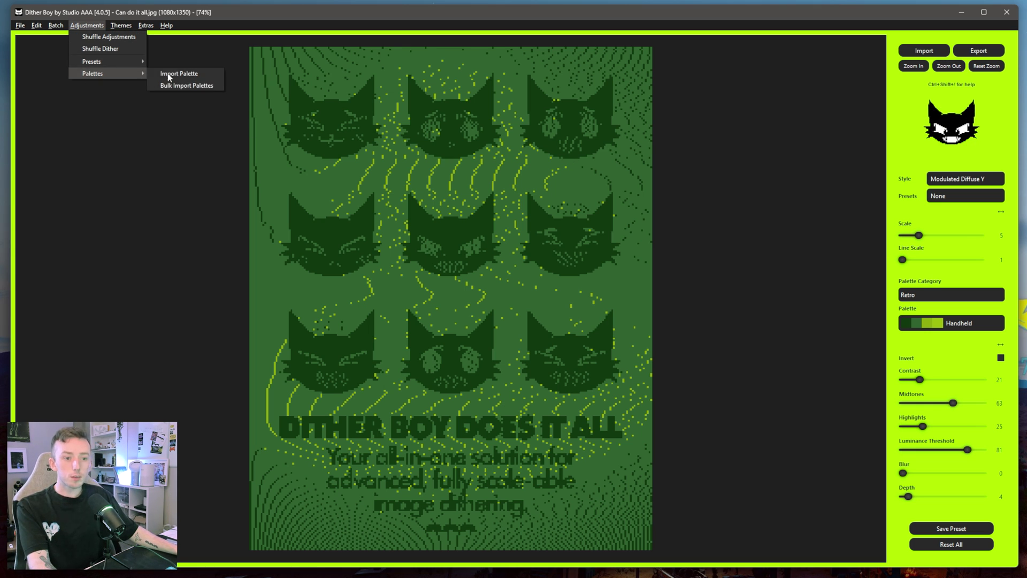
pyautogui.moveTo(92, 73)
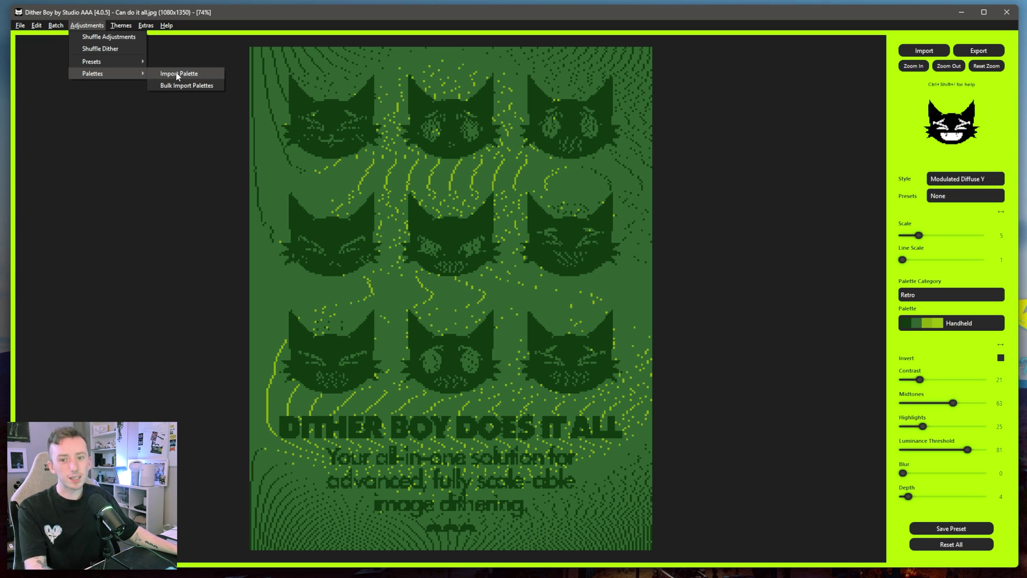
# - Import the palettes from the Handheld Expanded.zip archive
pyautogui.click(186, 86)
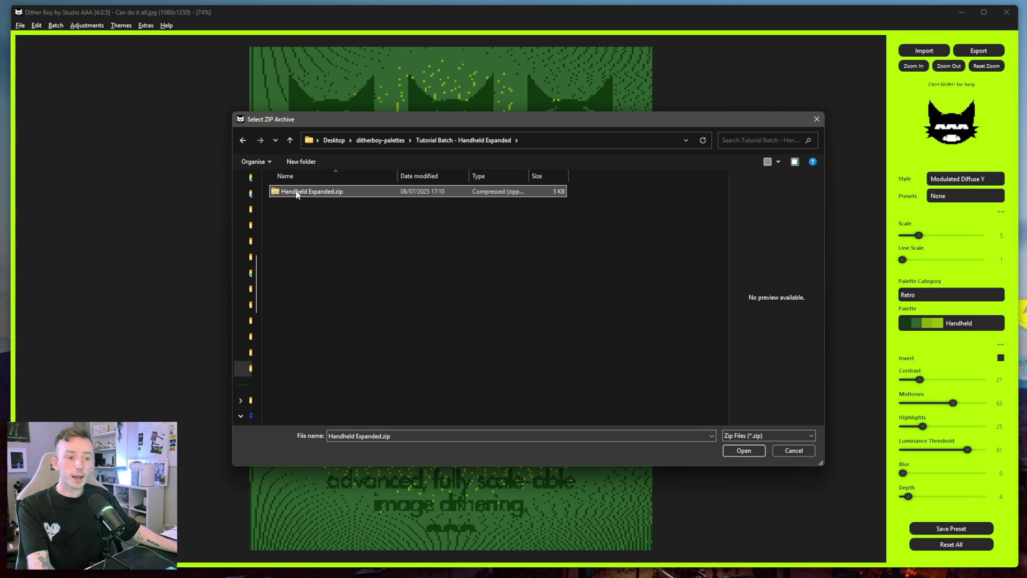
pyautogui.click(398, 204)
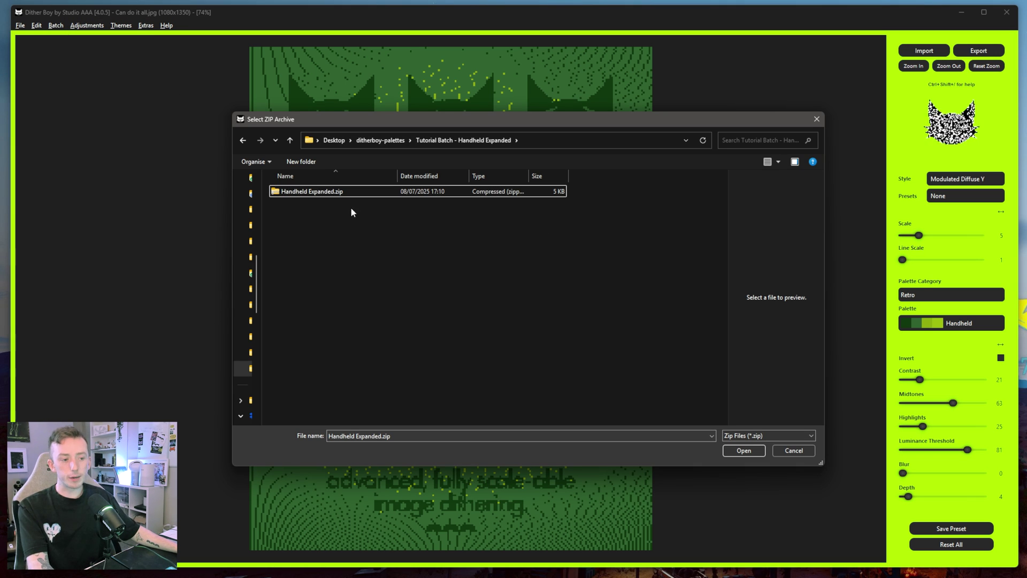
pyautogui.click(355, 191)
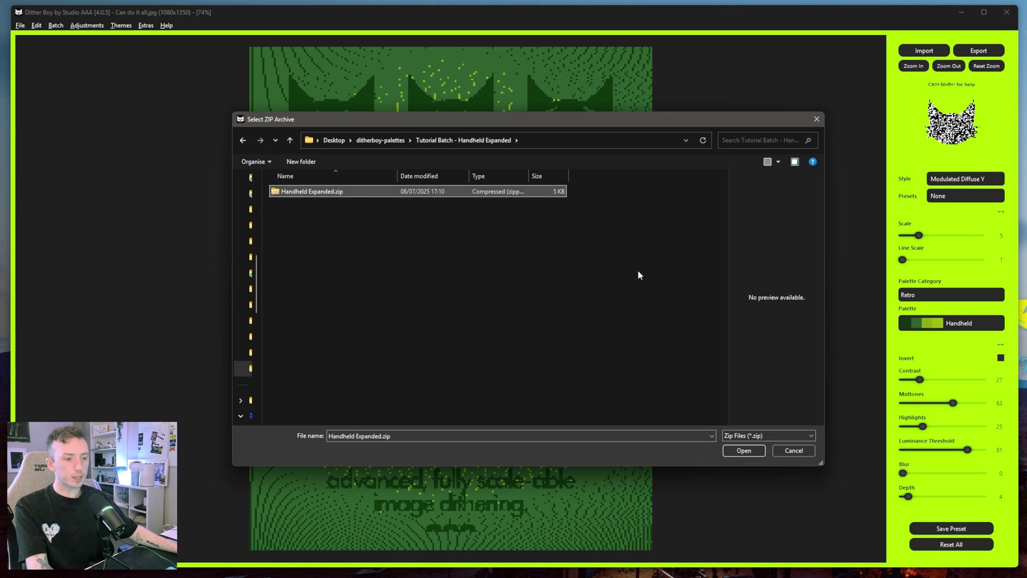
pyautogui.click(743, 450)
pyautogui.press('Return')
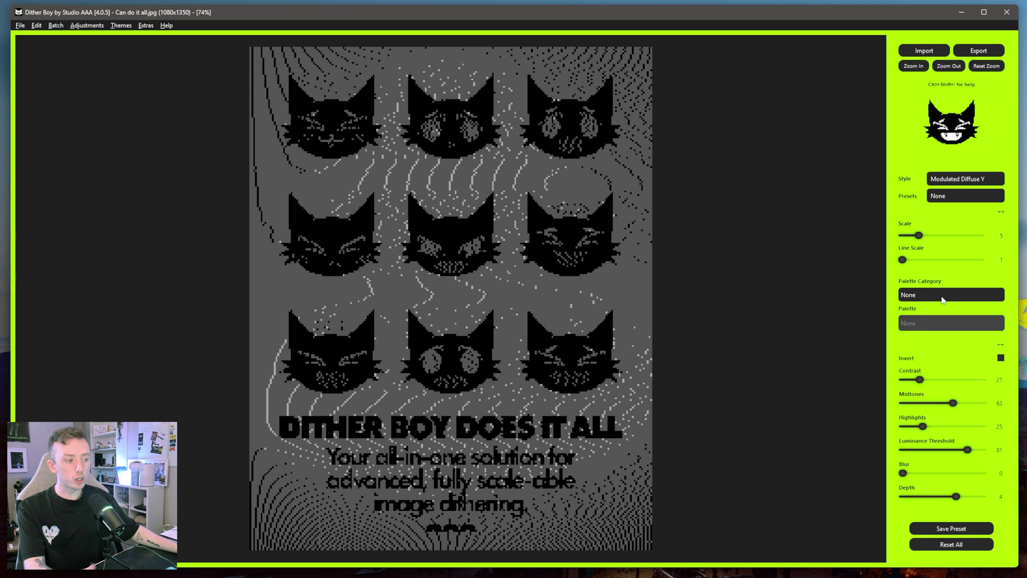
# - Apply the Retro Handheld 4 palette and raise contrast to about 55
pyautogui.scroll(-1, 943, 296)
pyautogui.click(935, 323)
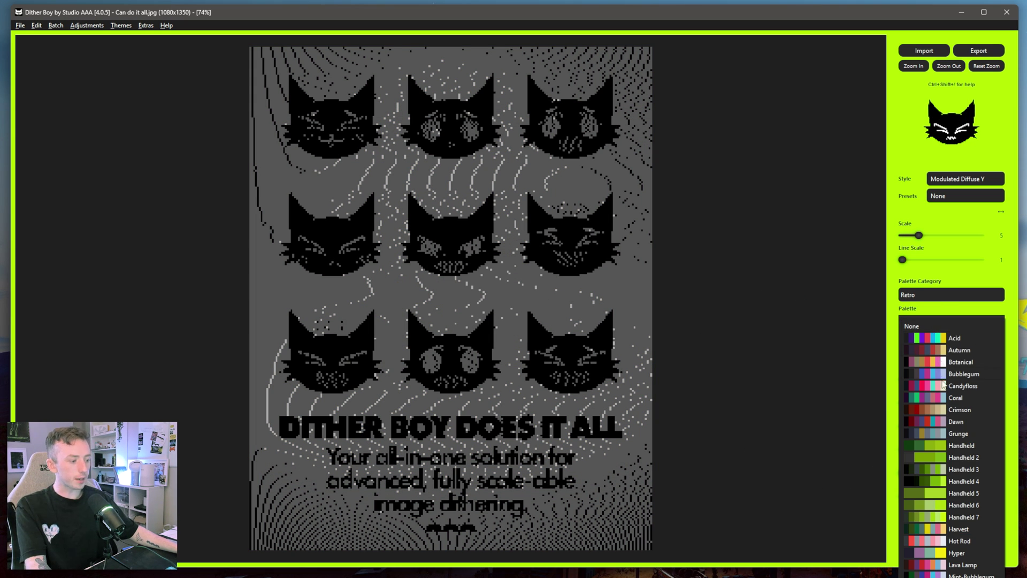
pyautogui.click(957, 481)
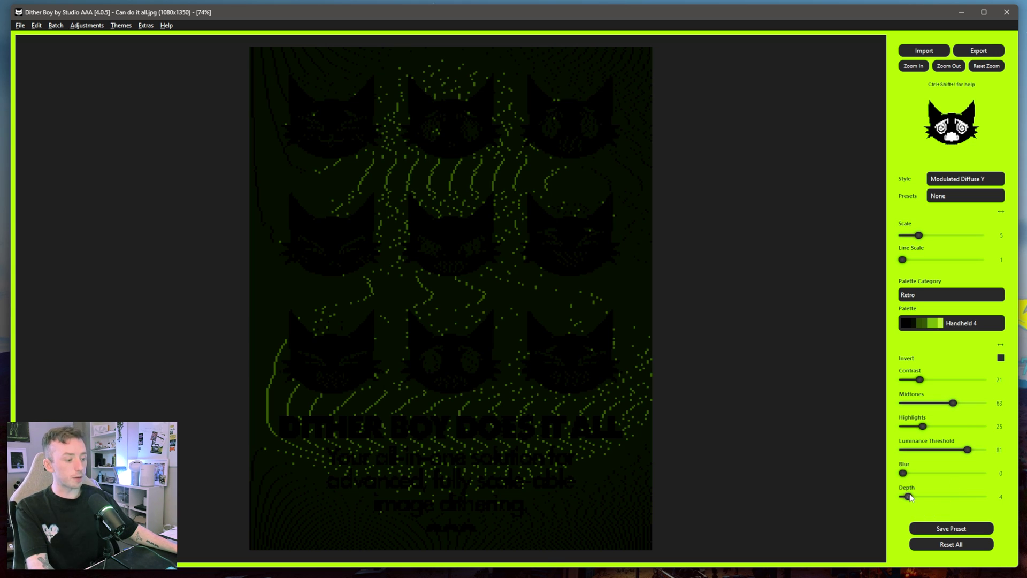
pyautogui.moveTo(932, 383); pyautogui.dragTo(952, 384)
# - Use Floyd-Steinberg, lower luminance threshold to 44, and settle on the Handheld 6 palette
pyautogui.press('Down')
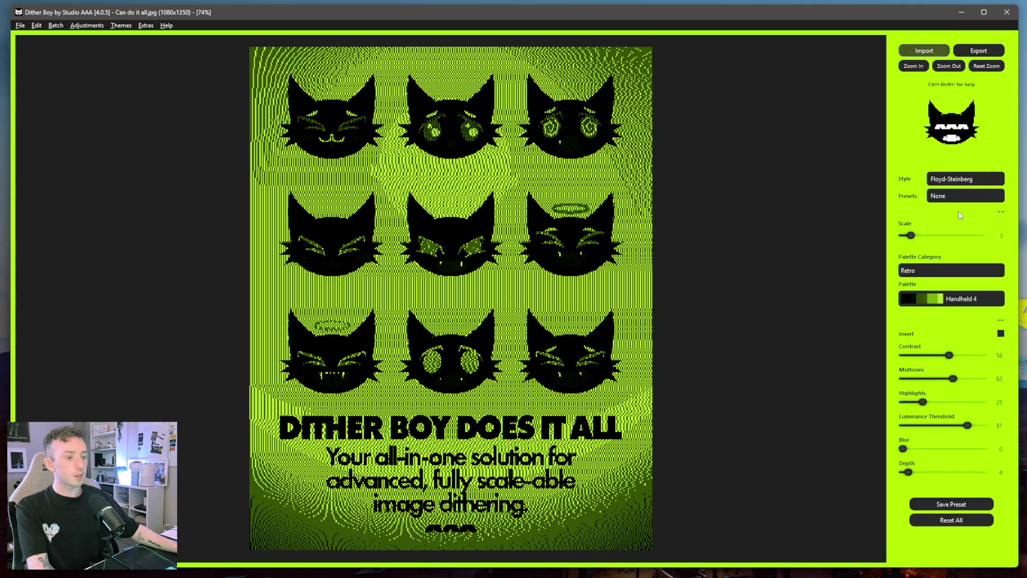
pyautogui.press('Down')
pyautogui.moveTo(966, 425); pyautogui.dragTo(937, 428)
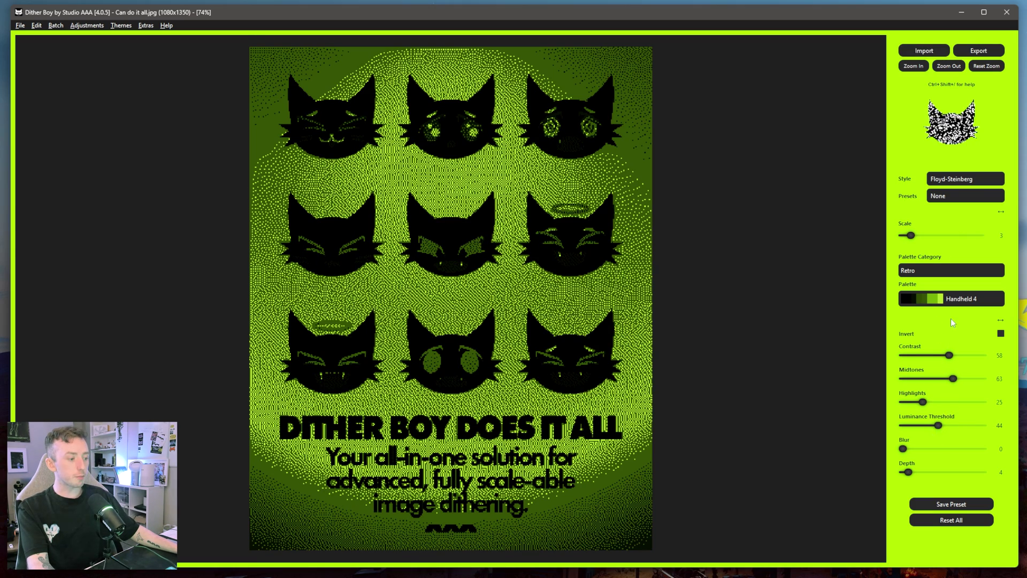
pyautogui.click(954, 300)
pyautogui.click(955, 325)
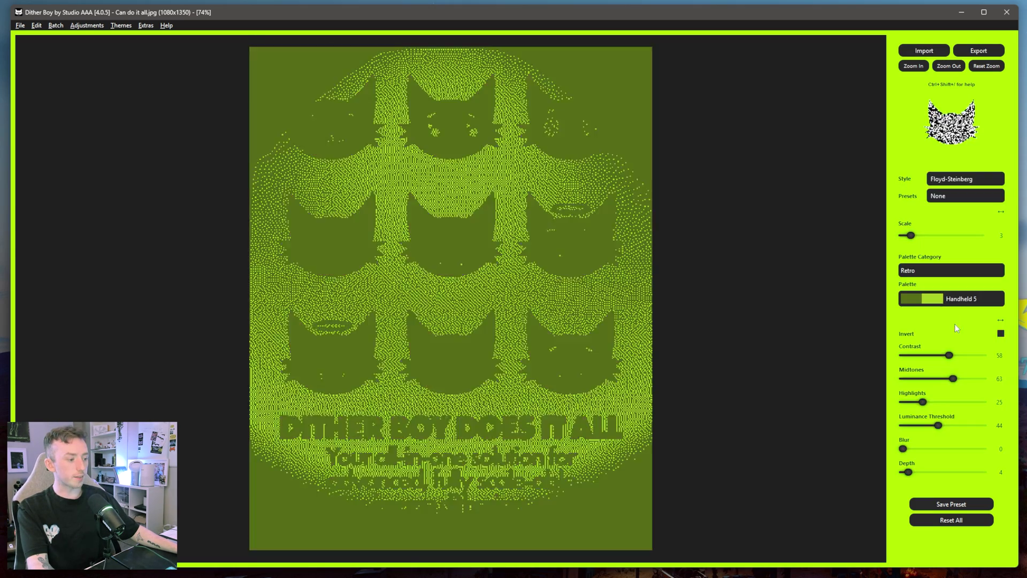
pyautogui.click(954, 298)
pyautogui.press('Escape')
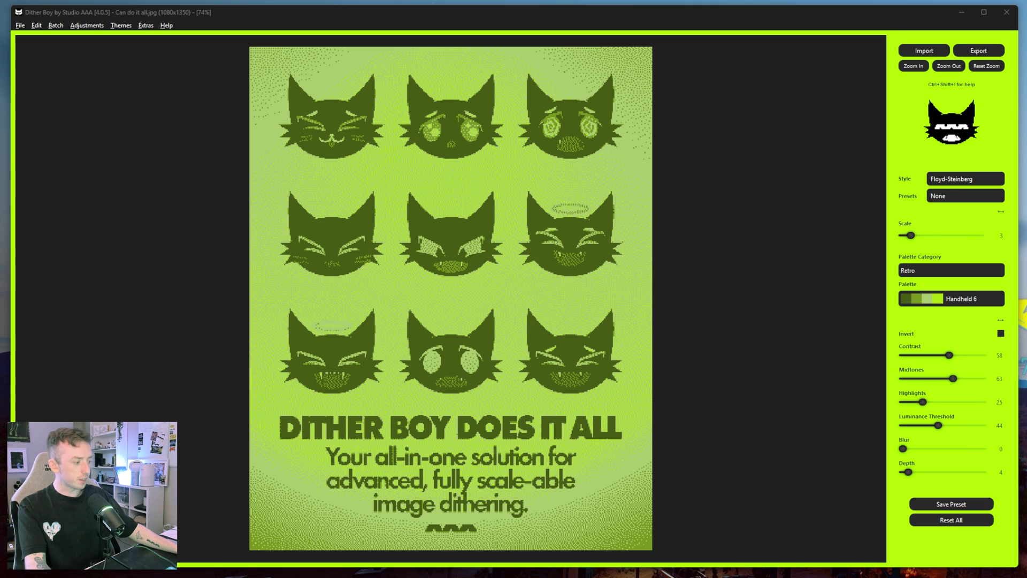
# - Load the unicorn photo and set depth 4 with contrast at 100
pyautogui.moveTo(565, 253); pyautogui.dragTo(463, 197)
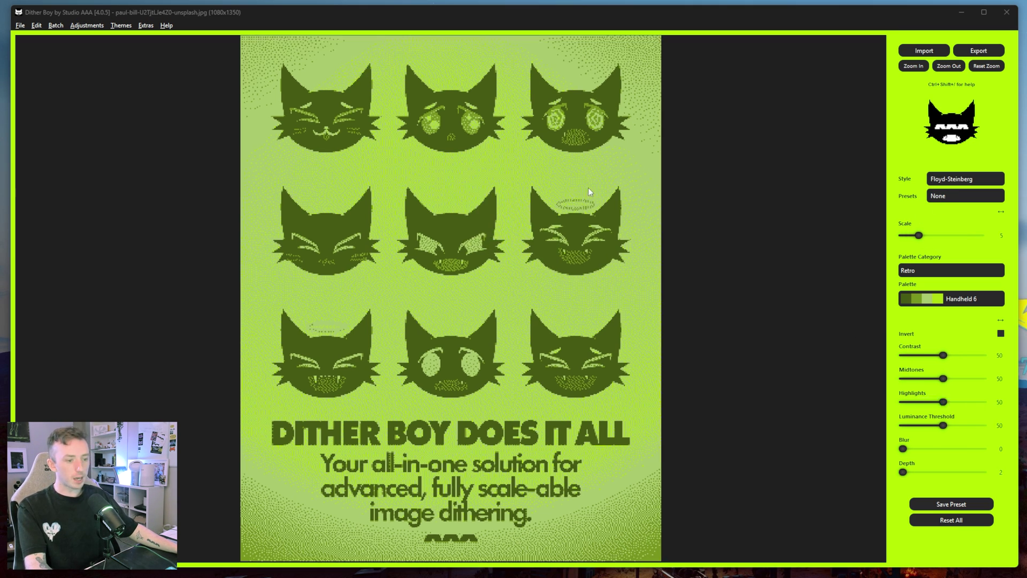
pyautogui.moveTo(904, 471); pyautogui.dragTo(911, 472)
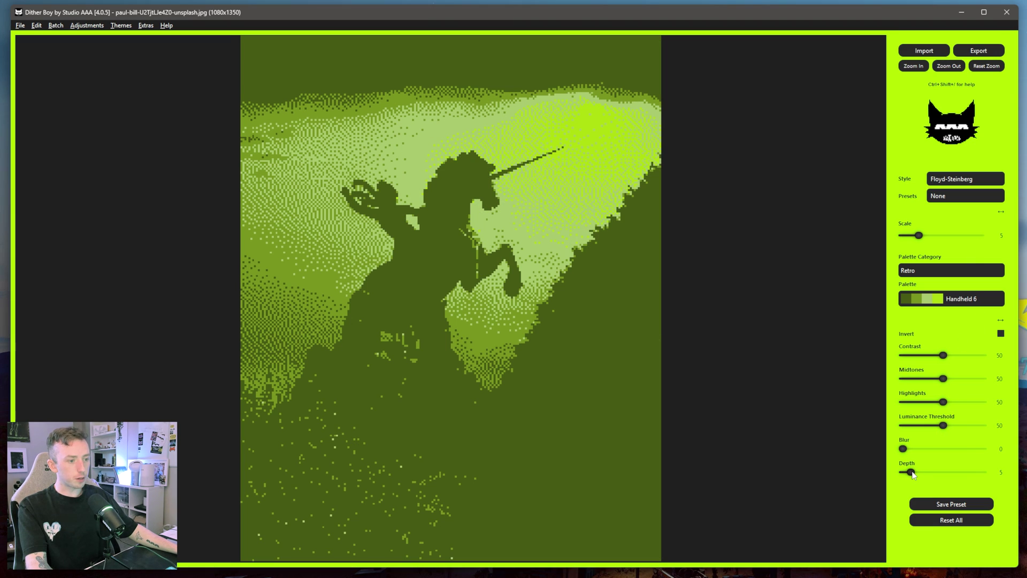
pyautogui.moveTo(911, 472); pyautogui.dragTo(907, 473)
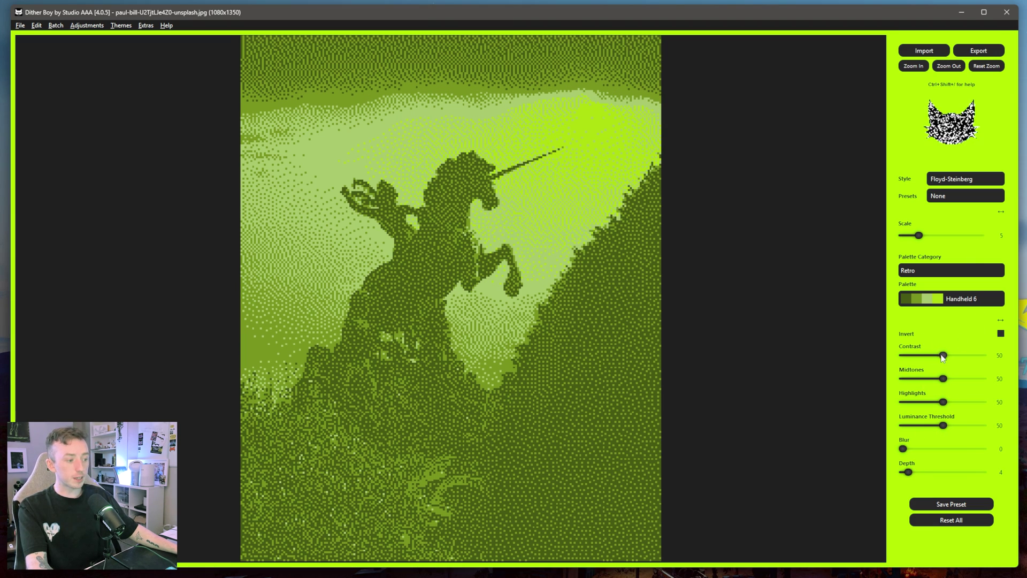
pyautogui.moveTo(943, 356)
pyautogui.mouseDown()
pyautogui.moveTo(984, 355)
pyautogui.moveTo(960, 378)
pyautogui.moveTo(922, 379)
pyautogui.moveTo(970, 401)
pyautogui.moveTo(929, 426)
pyautogui.mouseUp()
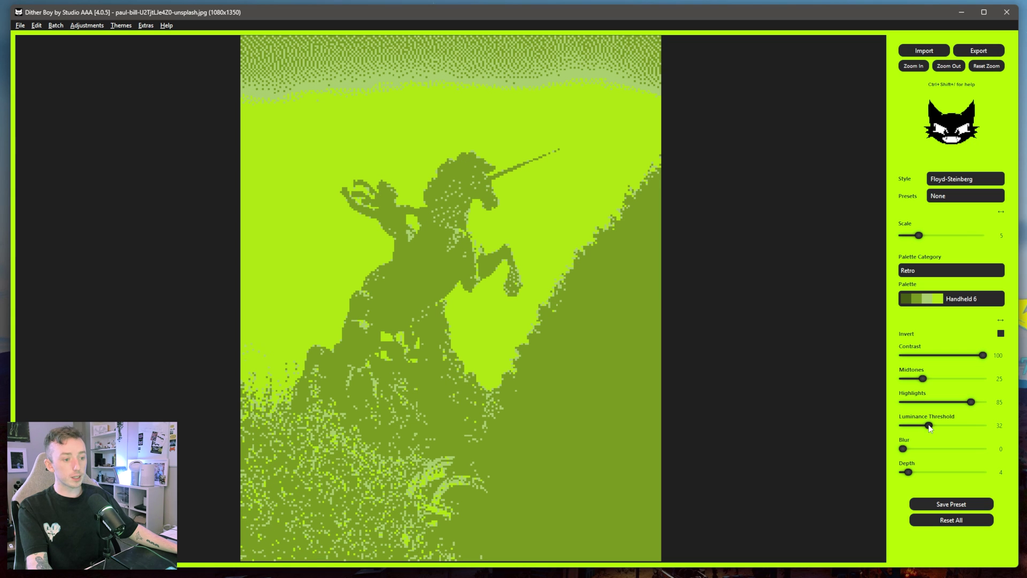
# - Compare Handheld palettes, settle on Handheld 3 at scale 7, and zoom in
pyautogui.click(949, 300)
pyautogui.click(949, 350)
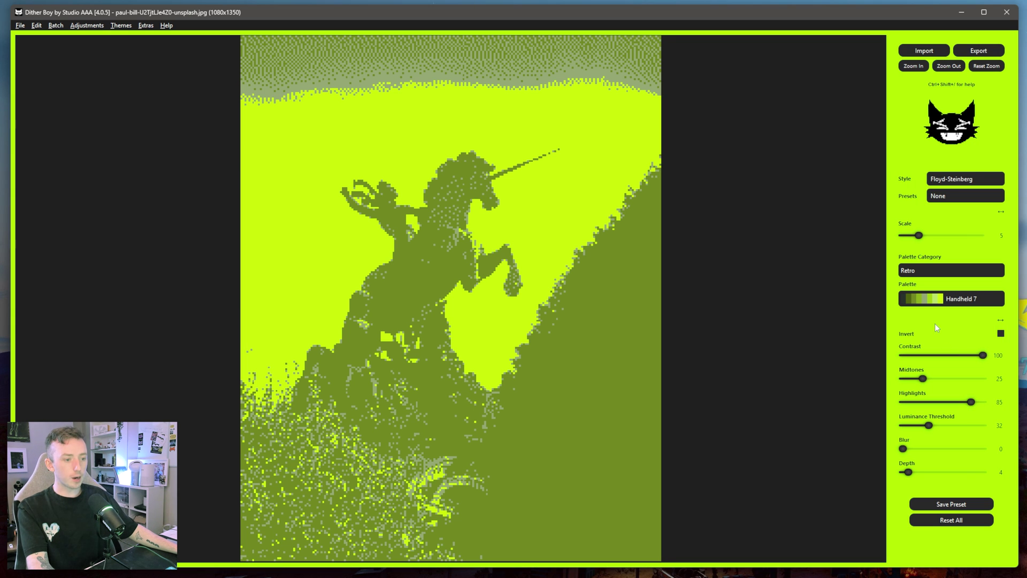
pyautogui.click(937, 300)
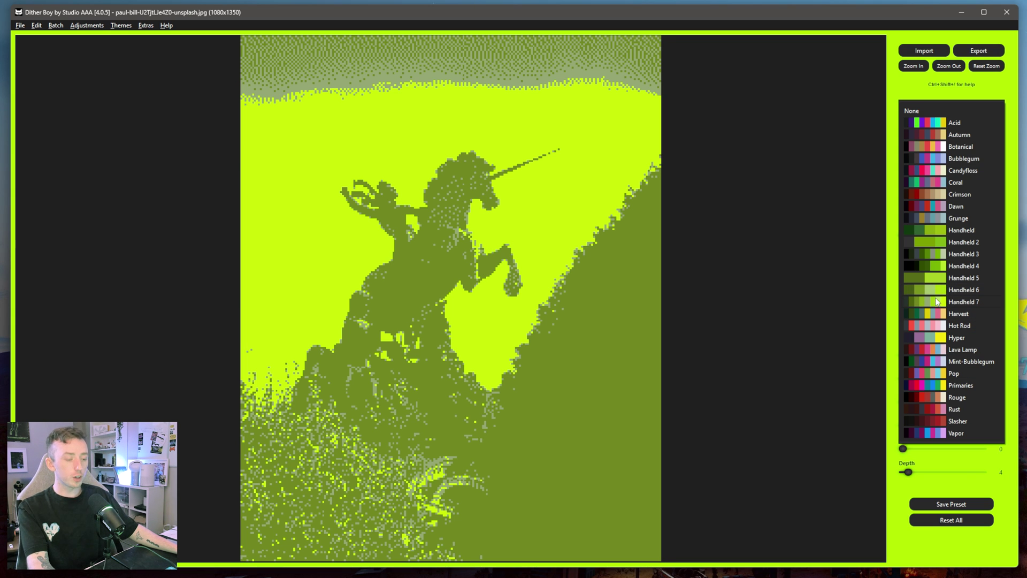
pyautogui.click(953, 247)
pyautogui.hotkey('ctrl', 'r')
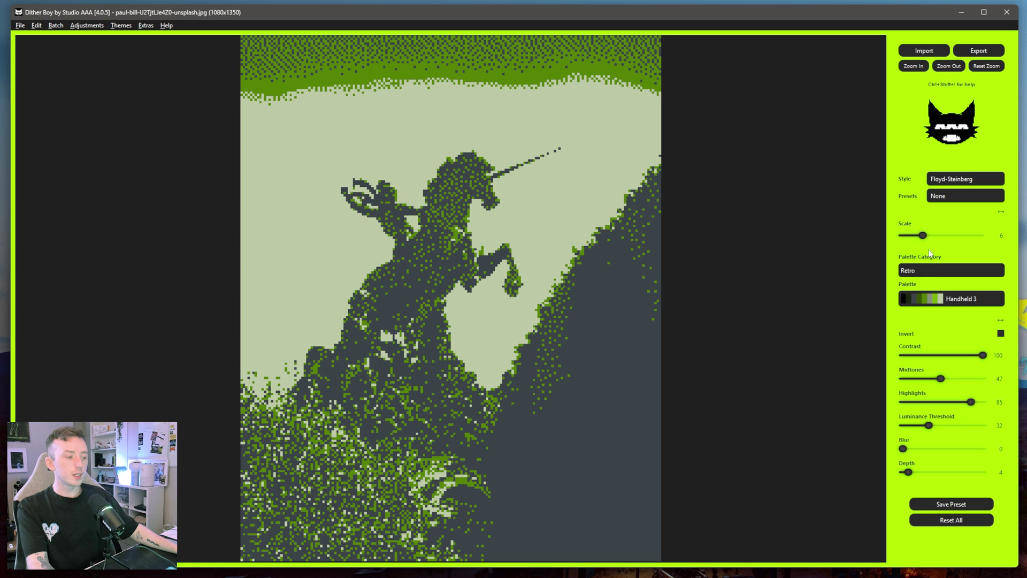
pyautogui.moveTo(924, 236); pyautogui.dragTo(928, 236)
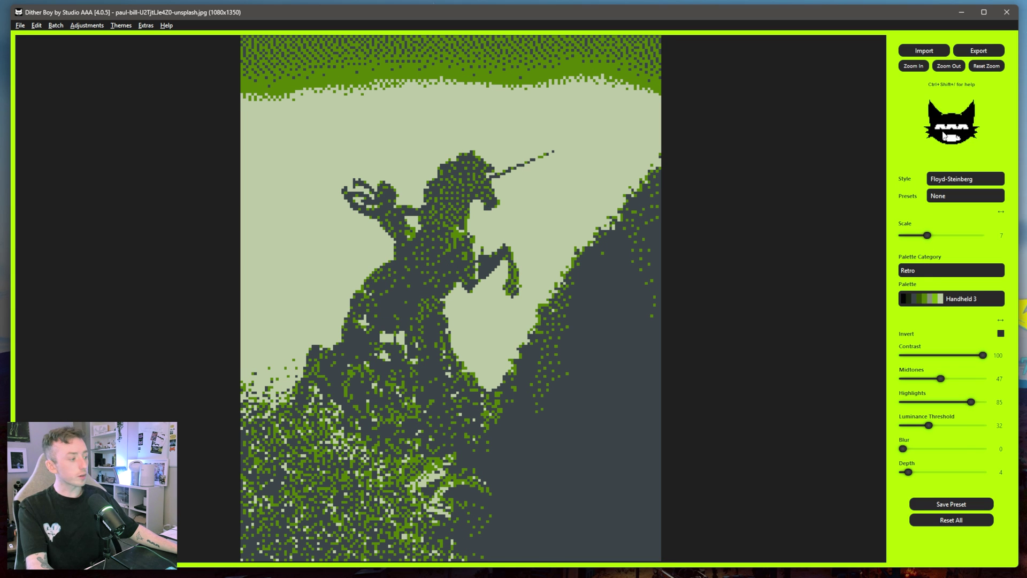
pyautogui.click(909, 65)
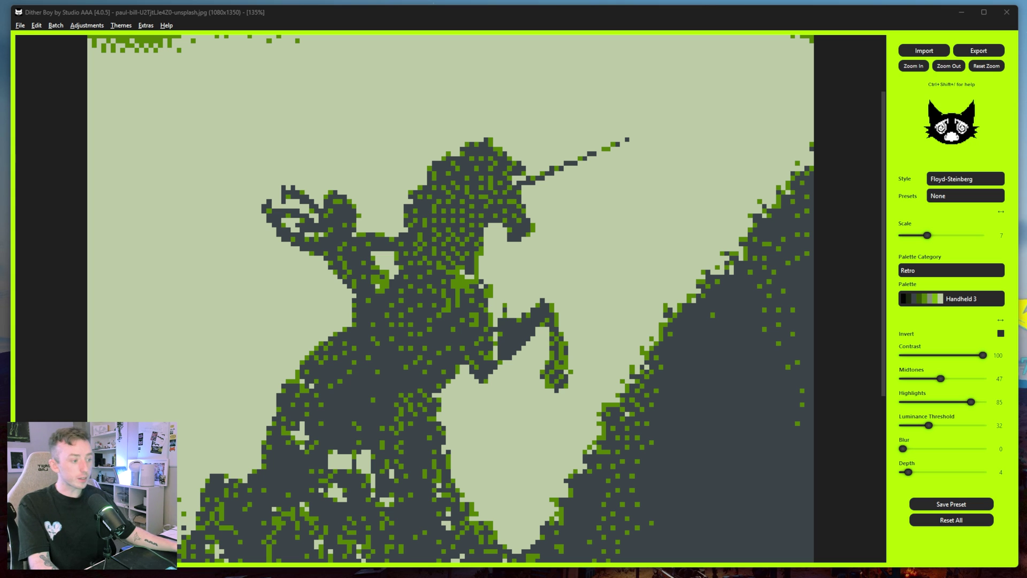
# - Apply Handheld 2, then set the rose's depth to 3 and adjust its luminance threshold
pyautogui.click(935, 298)
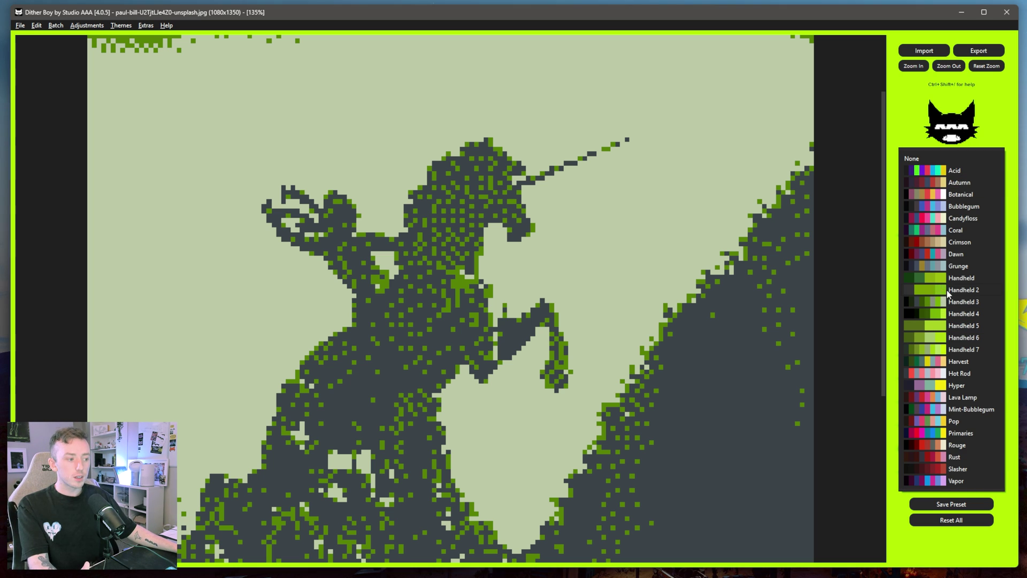
pyautogui.click(936, 291)
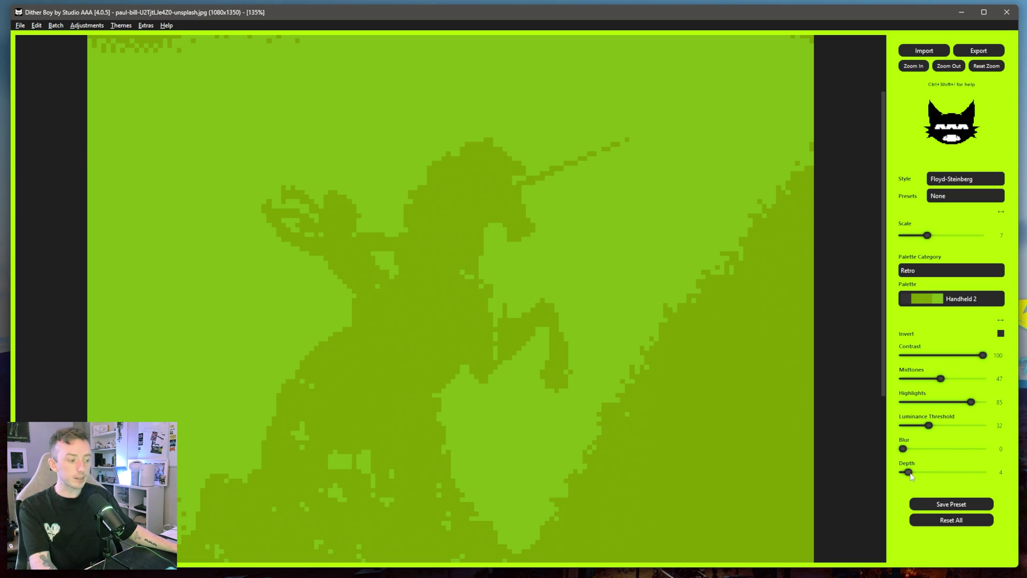
pyautogui.moveTo(908, 471); pyautogui.dragTo(918, 471)
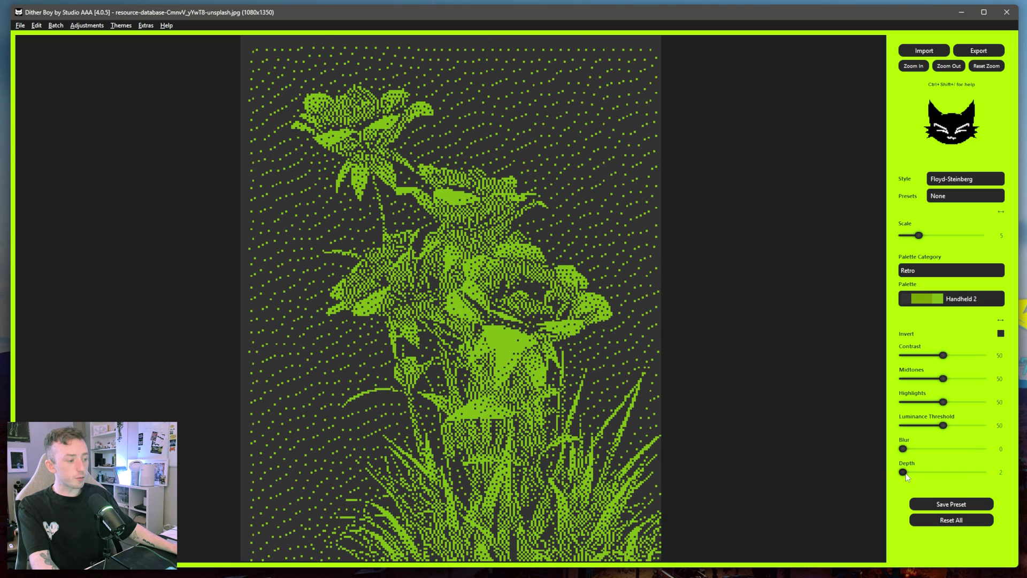
pyautogui.moveTo(906, 473); pyautogui.dragTo(908, 474)
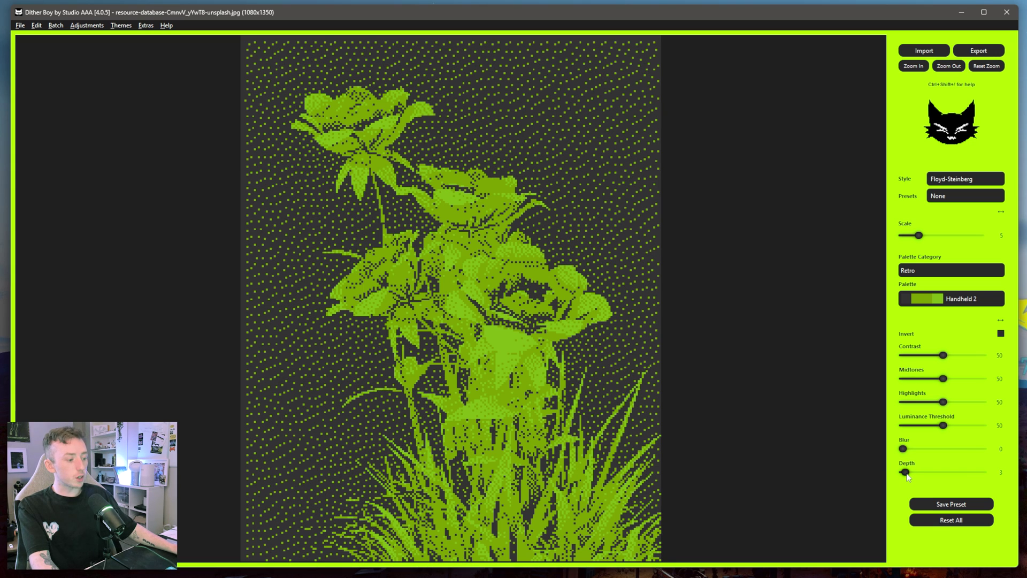
pyautogui.moveTo(943, 425)
pyautogui.mouseDown()
pyautogui.moveTo(965, 426)
pyautogui.moveTo(930, 425)
pyautogui.mouseUp()
# - Switch the rose to Bayer-Ordered dithering in the Handheld palette with contrast 27
pyautogui.click(966, 178)
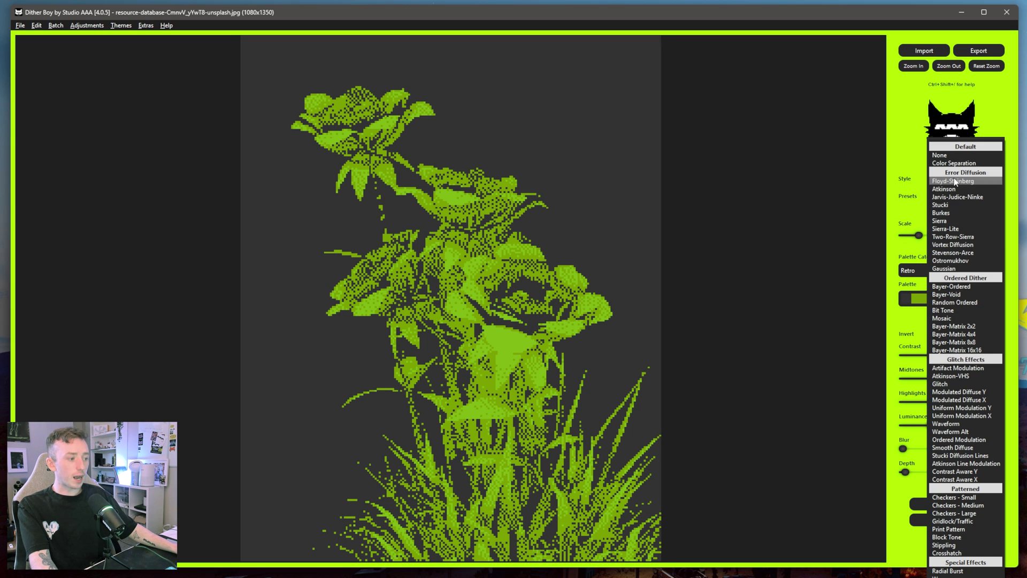
pyautogui.click(956, 286)
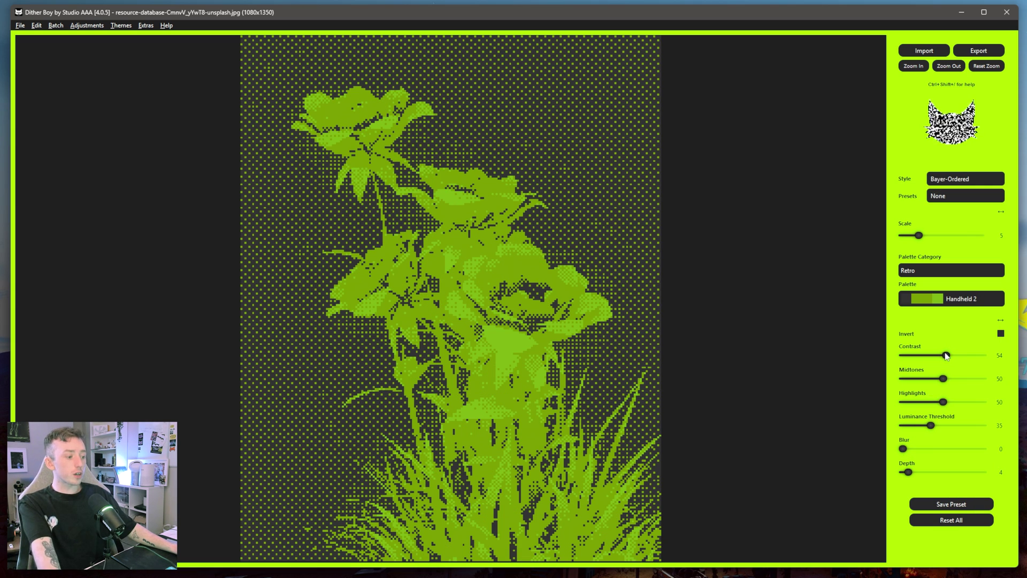
pyautogui.moveTo(946, 355)
pyautogui.mouseDown()
pyautogui.moveTo(917, 361)
pyautogui.moveTo(973, 379)
pyautogui.moveTo(963, 402)
pyautogui.mouseUp()
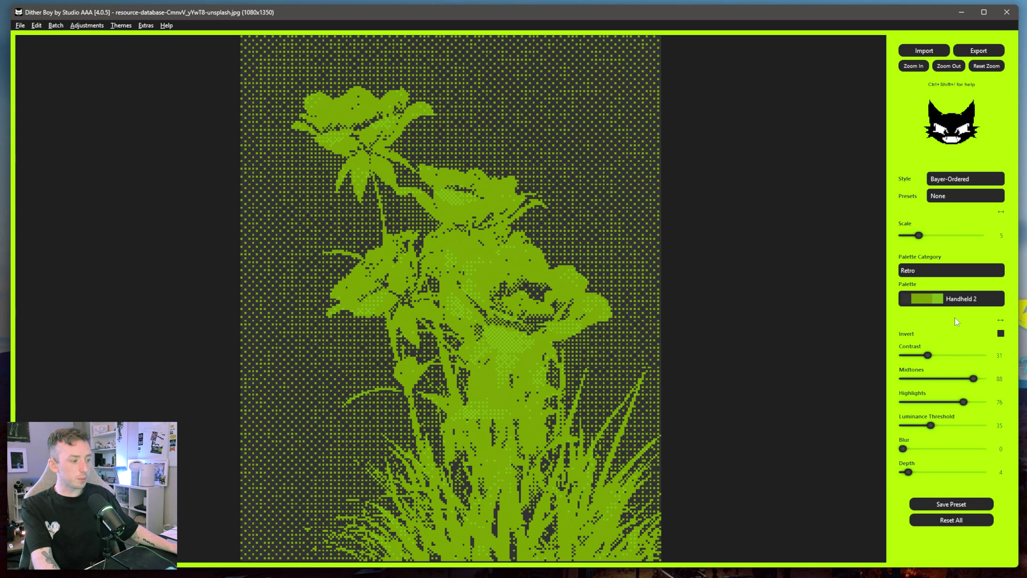
pyautogui.click(957, 298)
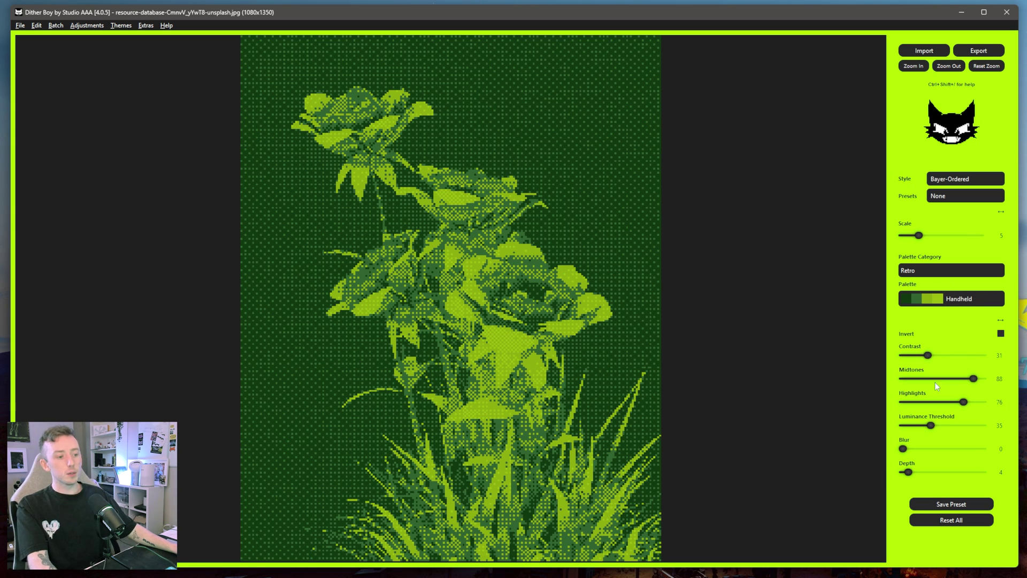
pyautogui.moveTo(928, 355); pyautogui.dragTo(924, 356)
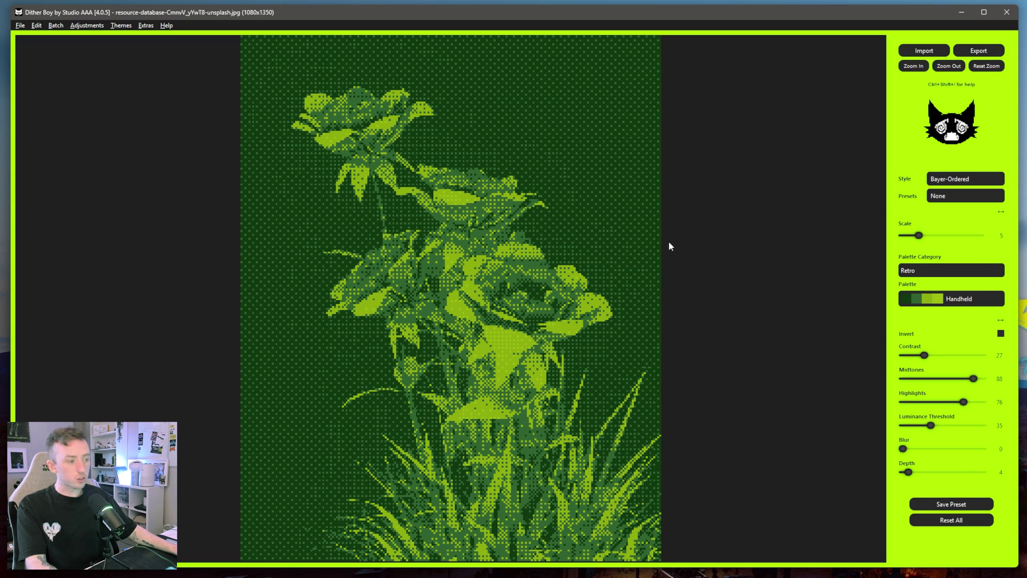
# - Zoom in on the rose and copy it via File > Export > Copy to Clipboard
pyautogui.click(913, 65)
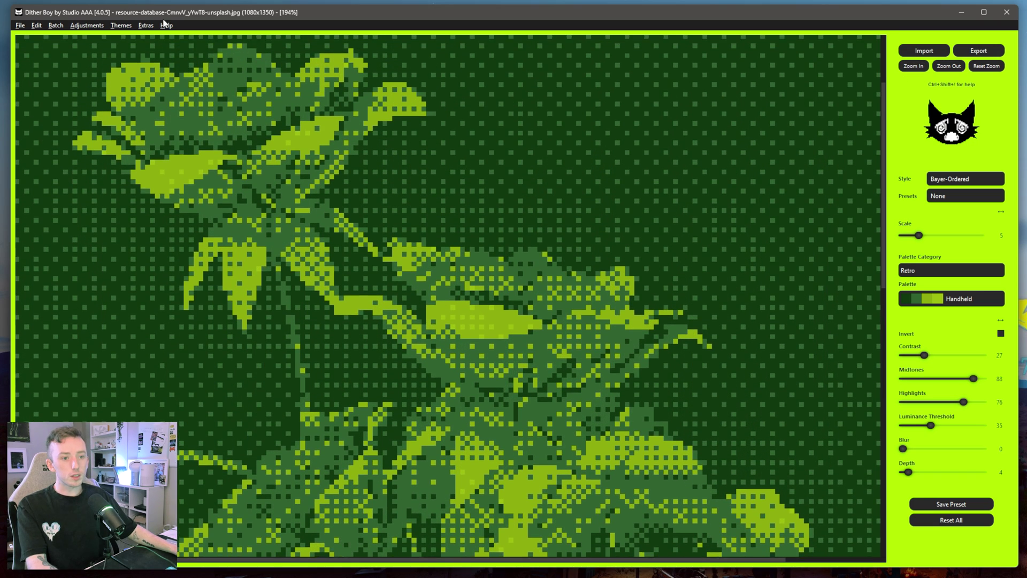
pyautogui.click(166, 25)
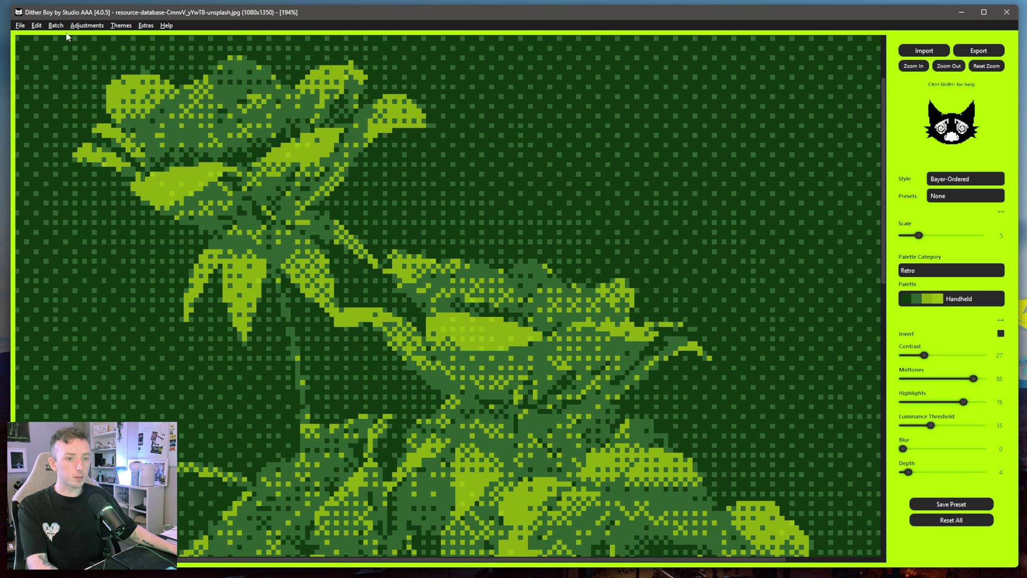
pyautogui.click(37, 26)
pyautogui.moveTo(36, 50)
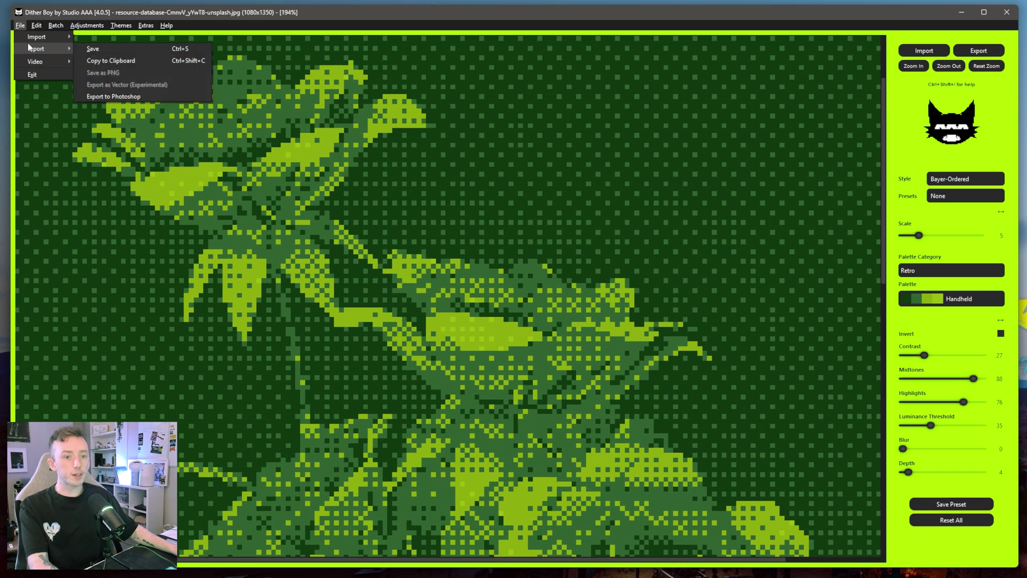
pyautogui.click(126, 64)
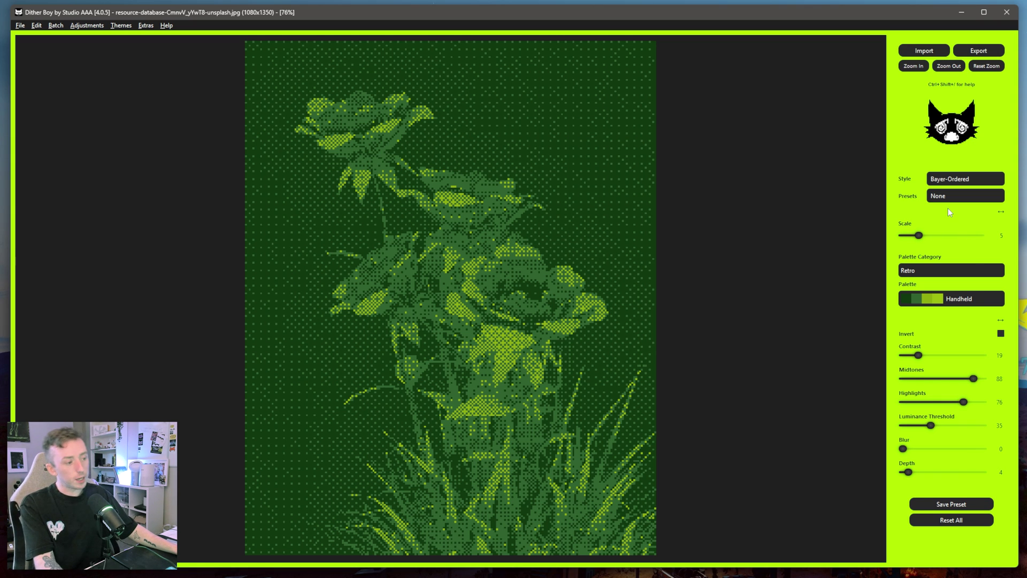
# - Glance through Presets and Extras, then raise the rose's contrast to 44
pyautogui.click(957, 196)
pyautogui.click(485, 97)
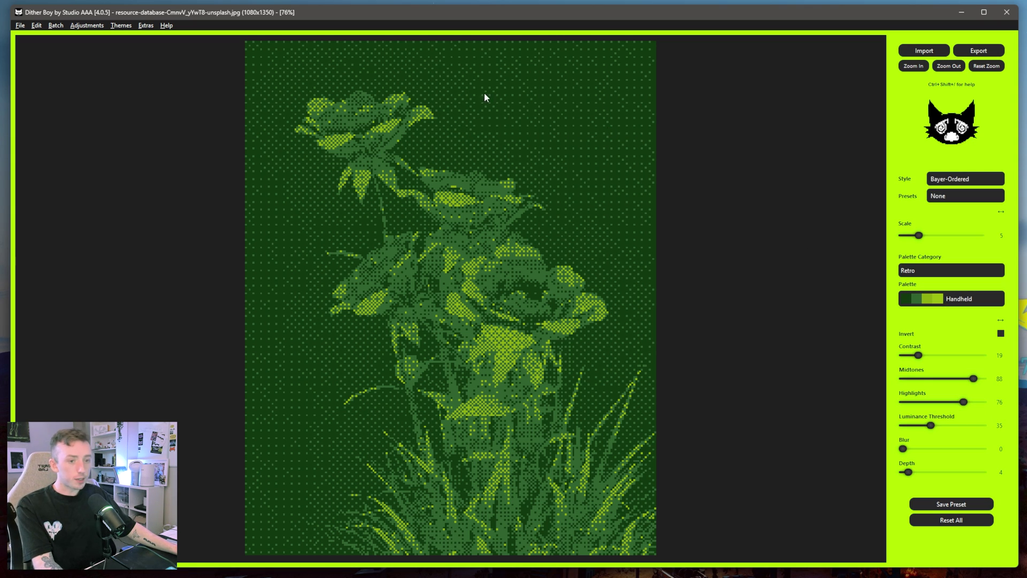
pyautogui.click(157, 26)
pyautogui.click(563, 72)
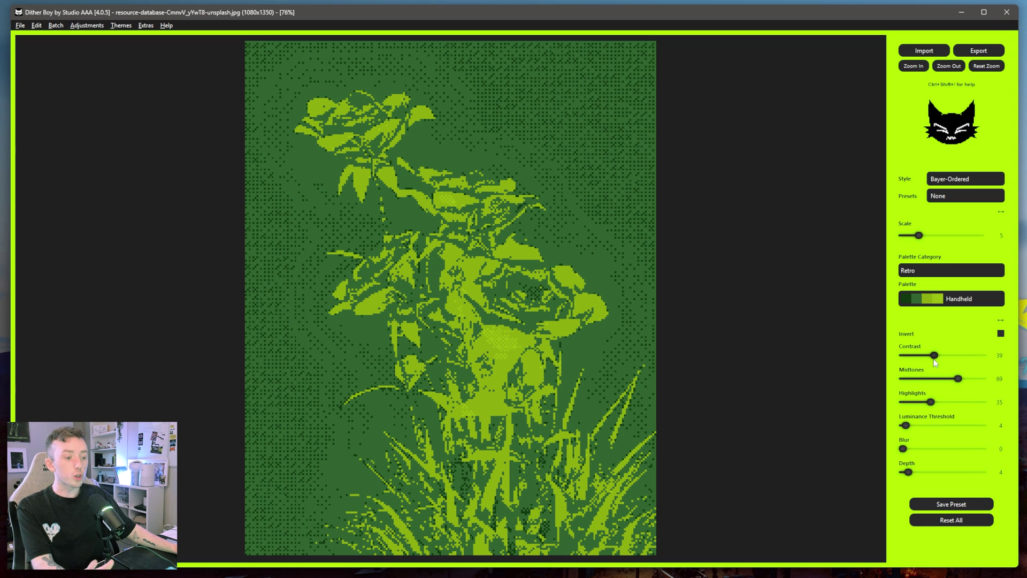
pyautogui.moveTo(933, 356); pyautogui.dragTo(938, 358)
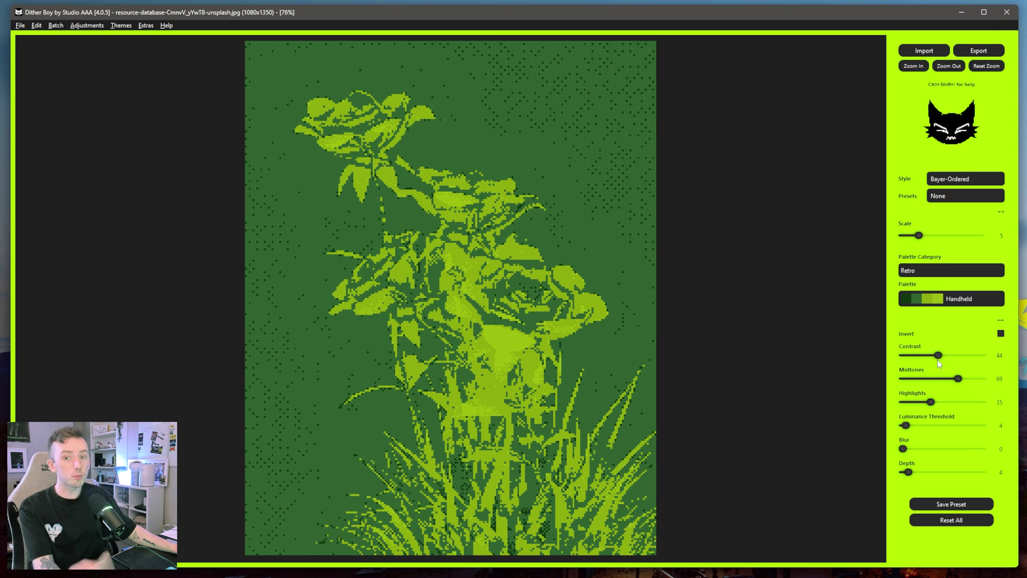